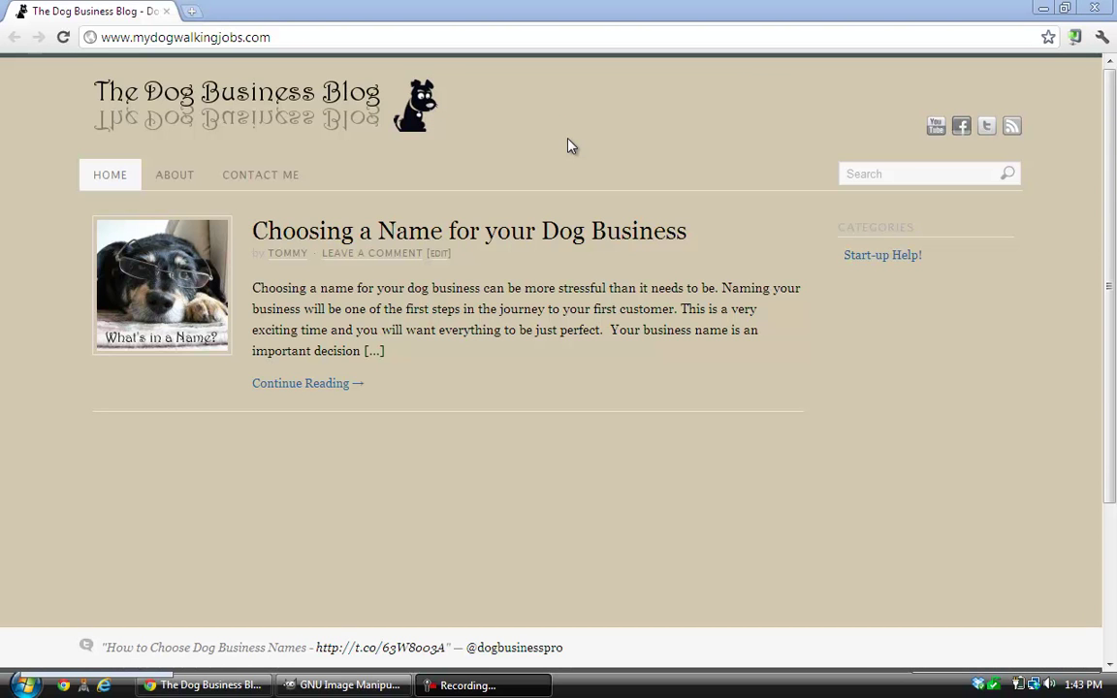
- Hide Chrome and open Logo Image.jpg from the Desktop with Open as Layers
click(1045, 9)
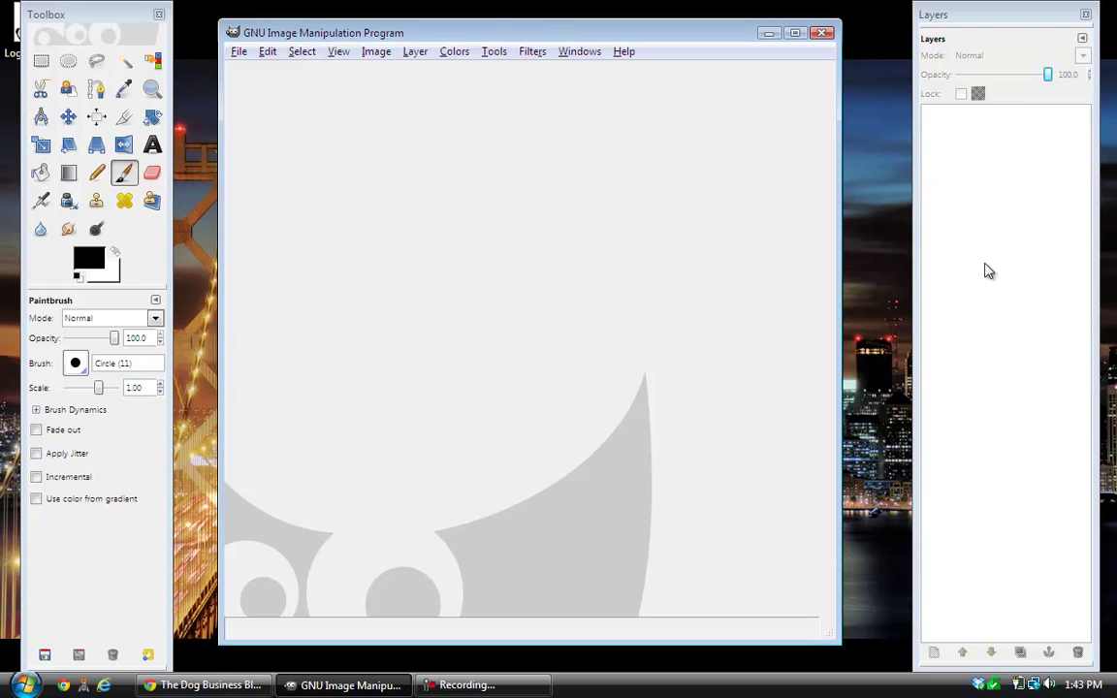
click(239, 53)
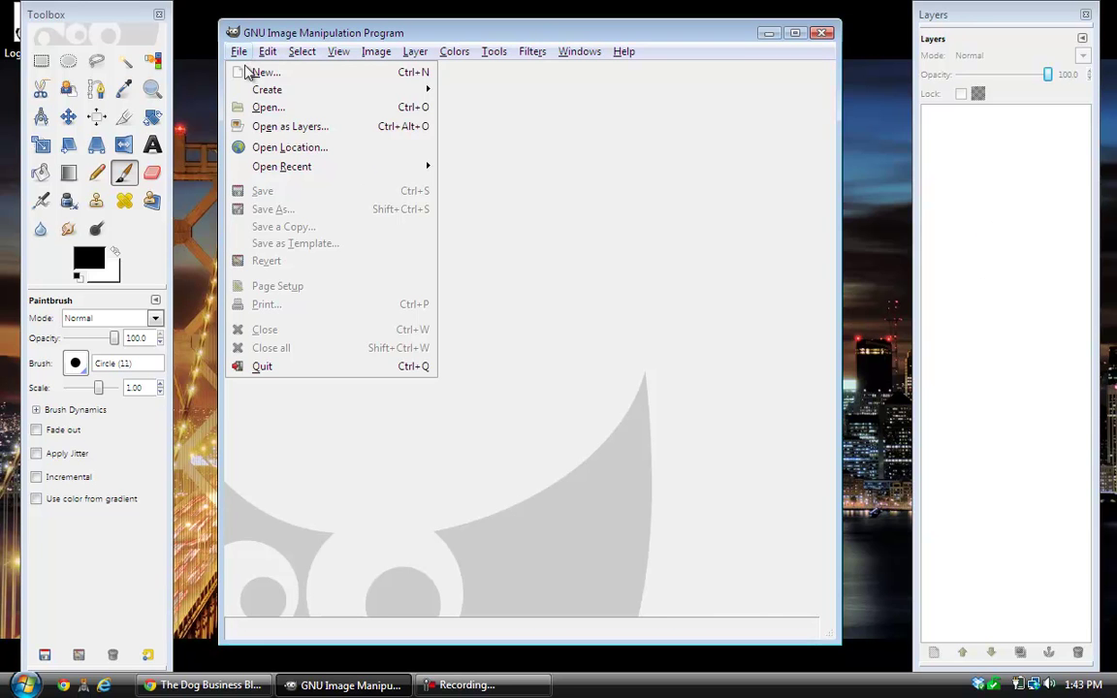
click(270, 132)
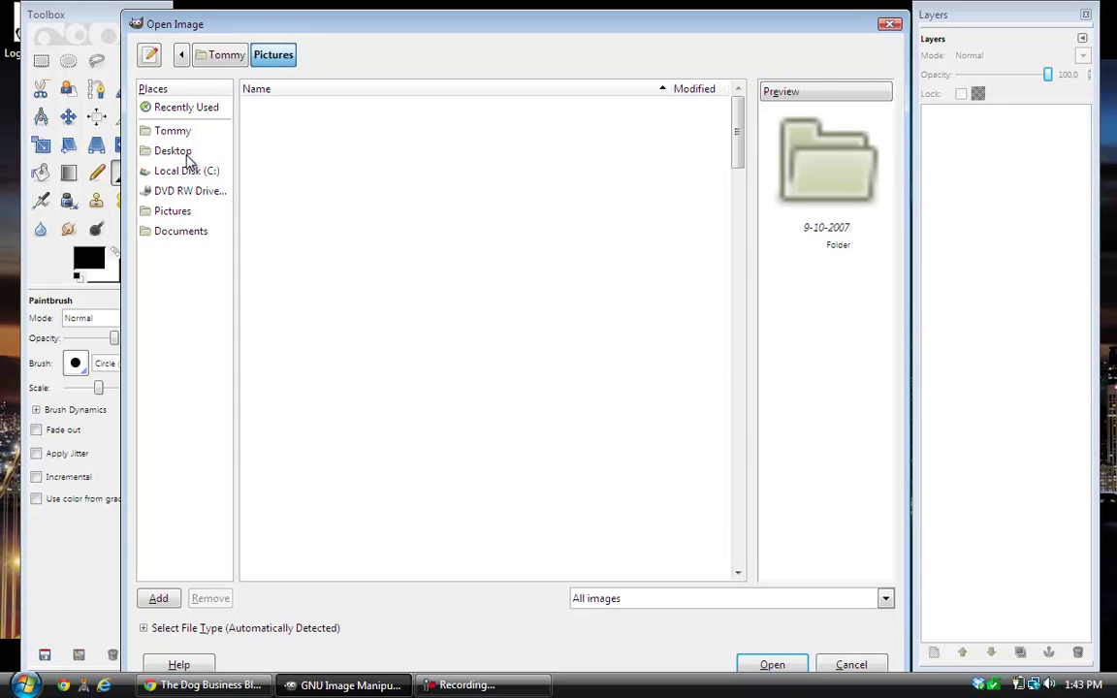
click(174, 151)
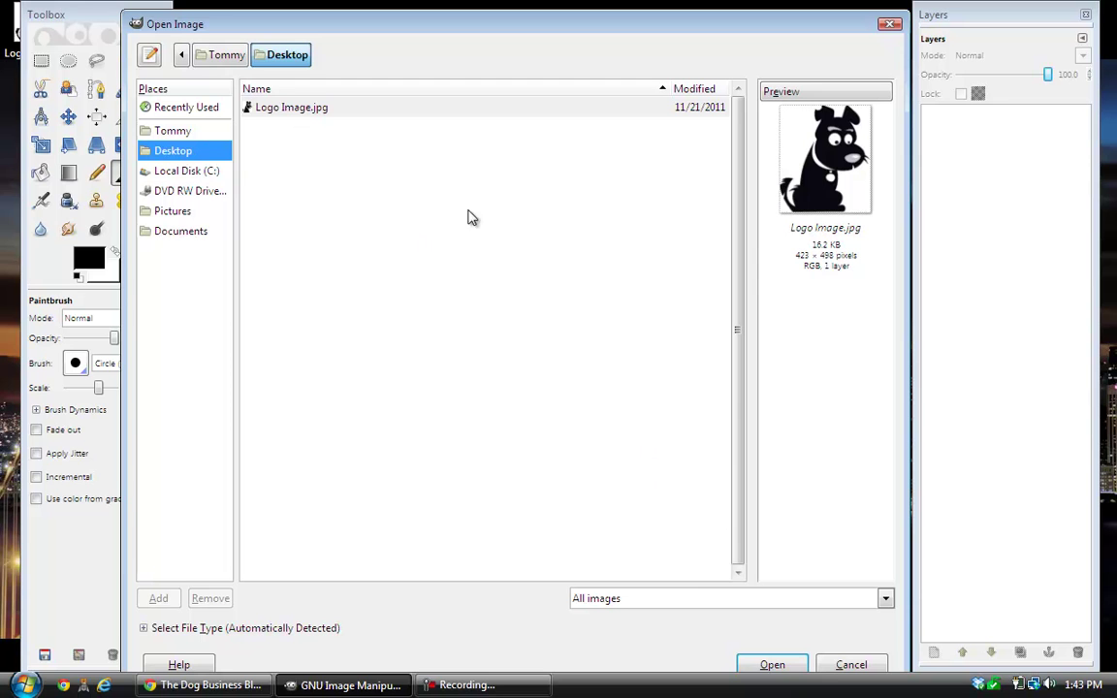
click(766, 664)
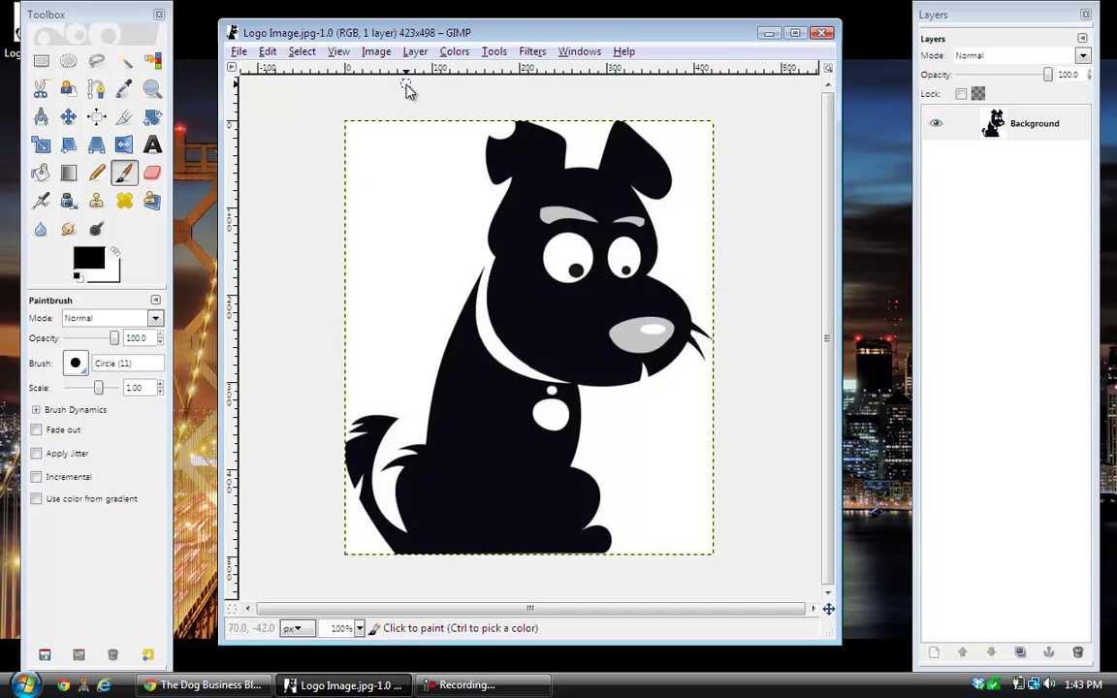
- Add an alpha channel to the logo's Background layer and select the whole image
click(416, 53)
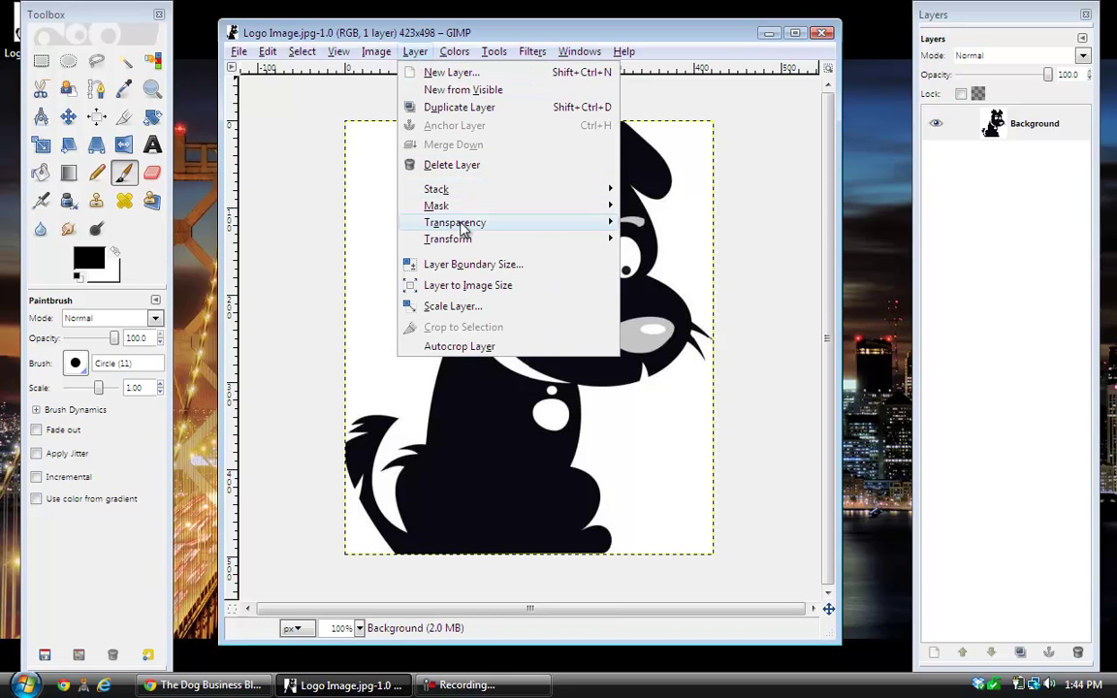
mouse_move(464, 230)
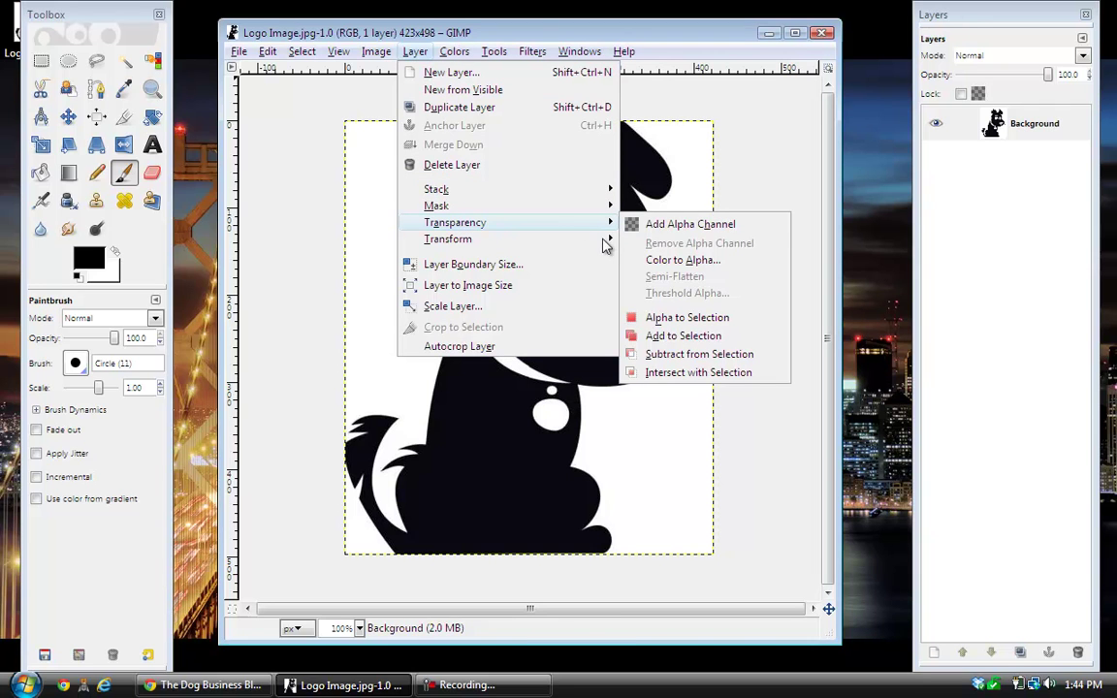
click(667, 230)
key(ctrl+a)
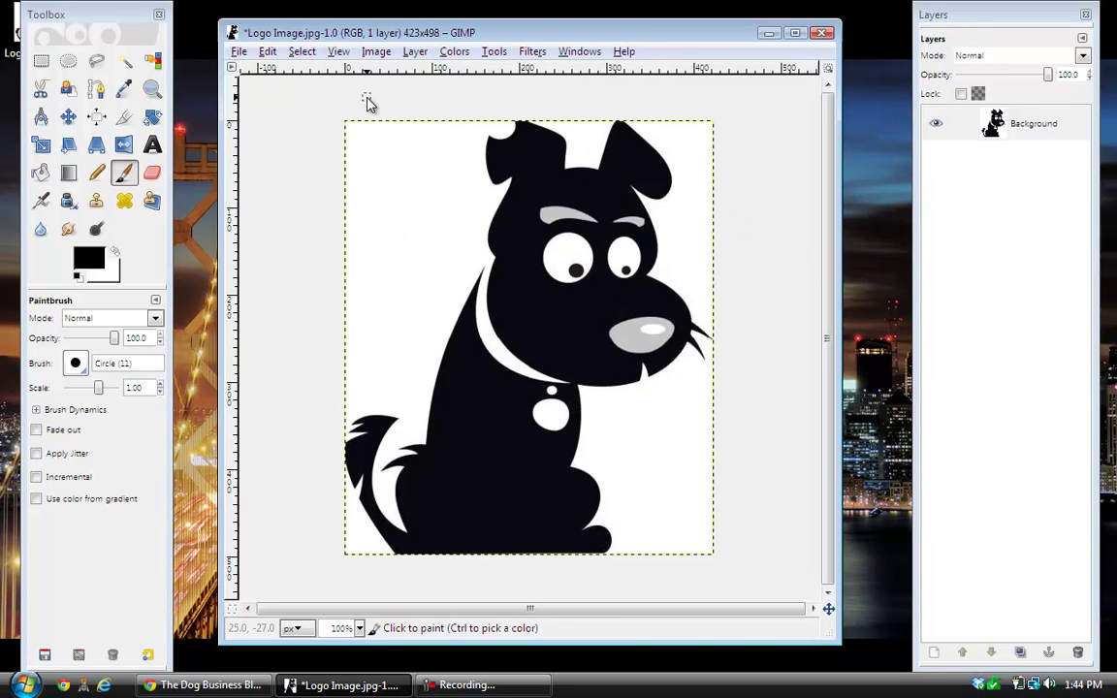
click(125, 61)
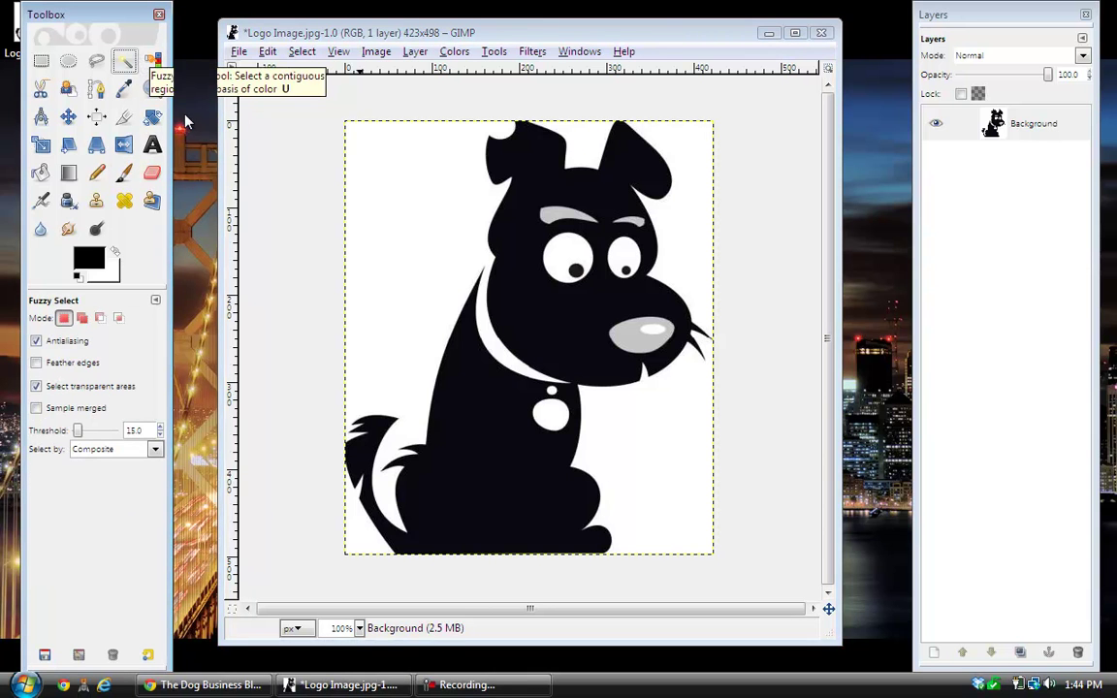
- Clear the white background left of the dog and between its ears to transparency
click(415, 242)
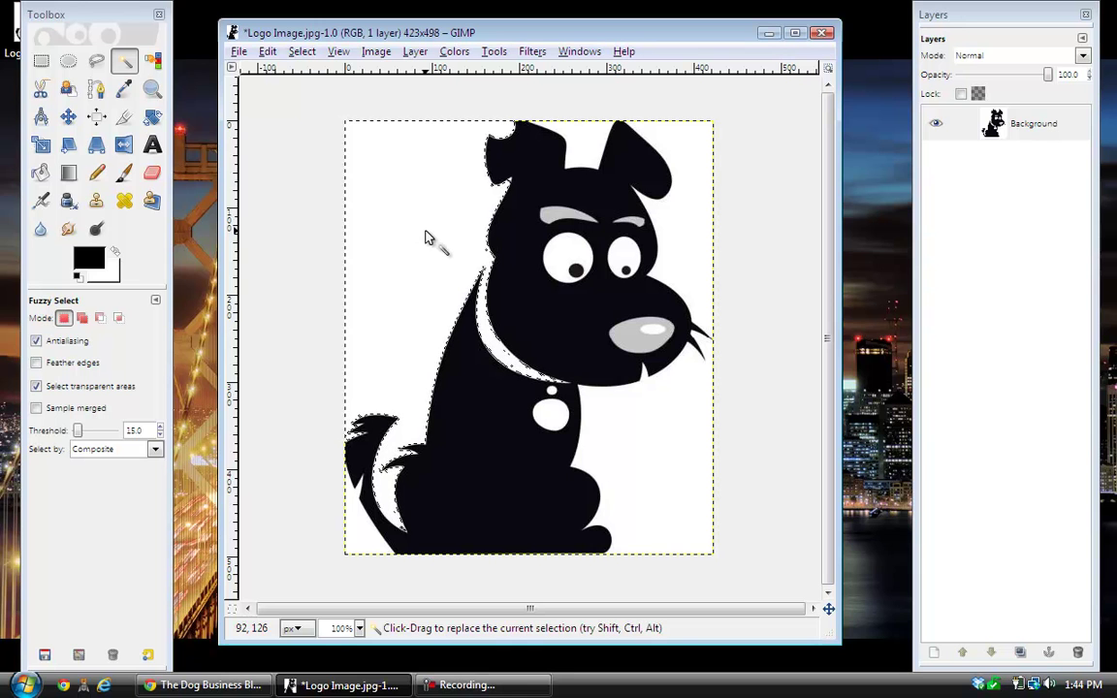
key(Delete)
click(427, 237)
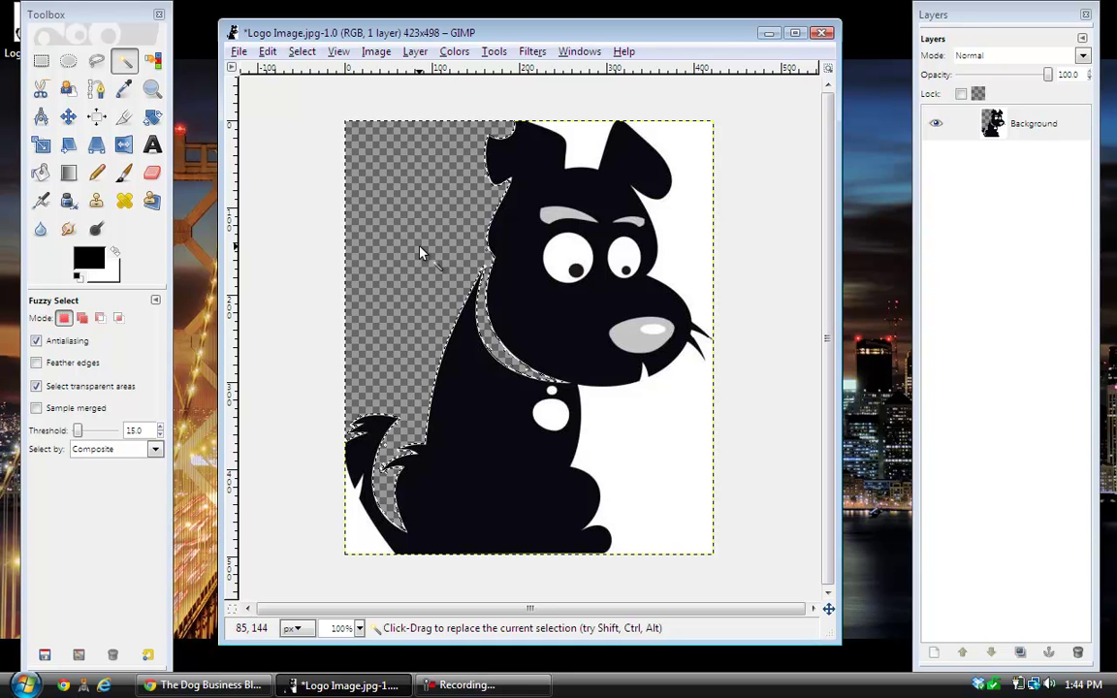
click(587, 152)
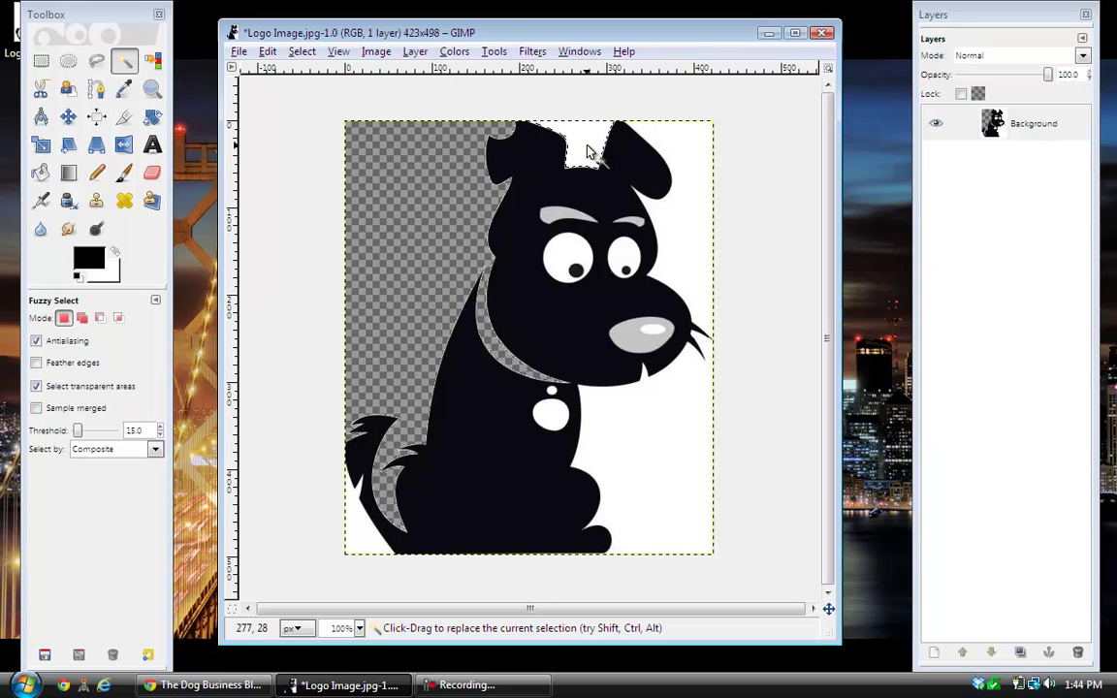
key(Delete)
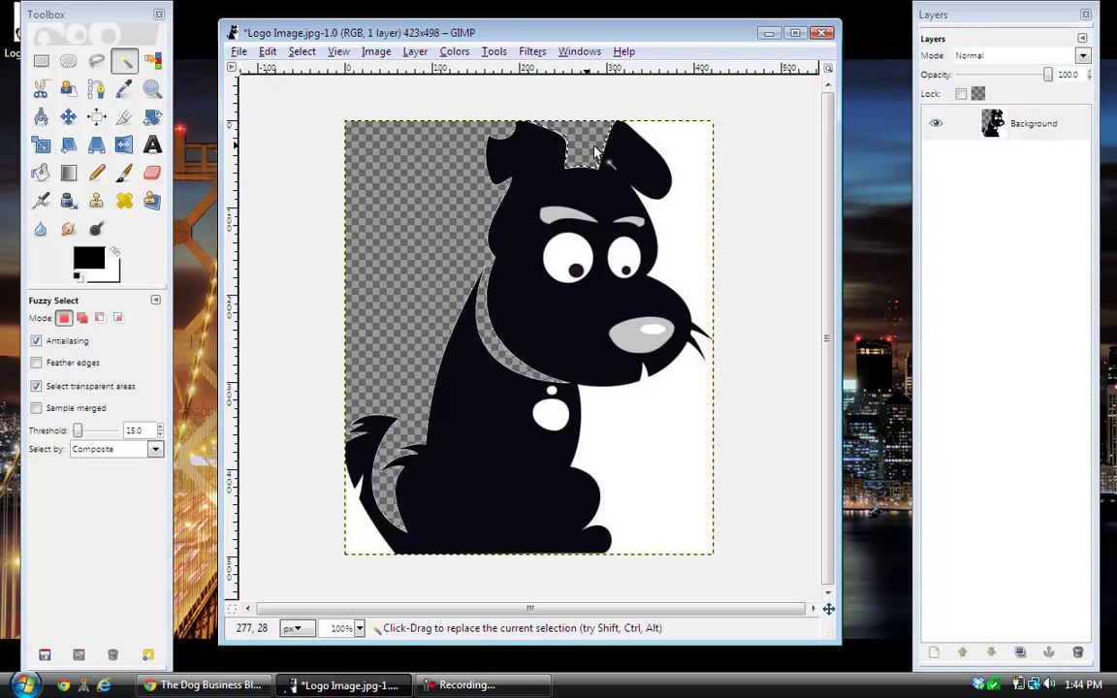
- Delete the remaining white areas beside the dog's head, body and tail
click(676, 225)
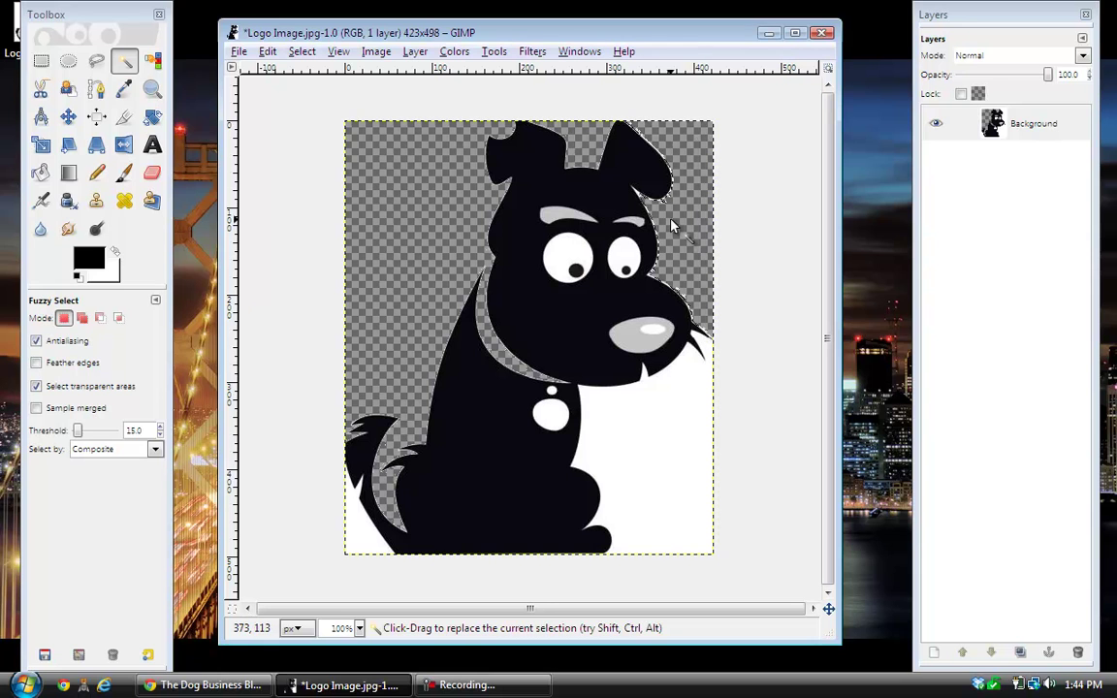
key(Delete)
click(660, 422)
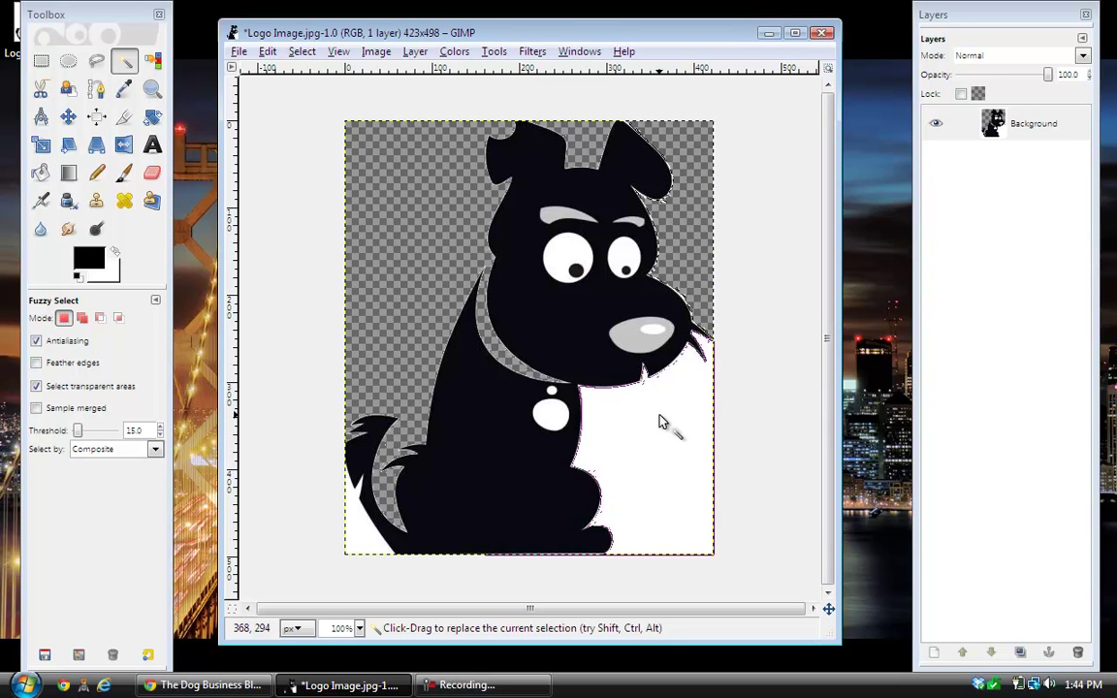
key(Delete)
click(375, 534)
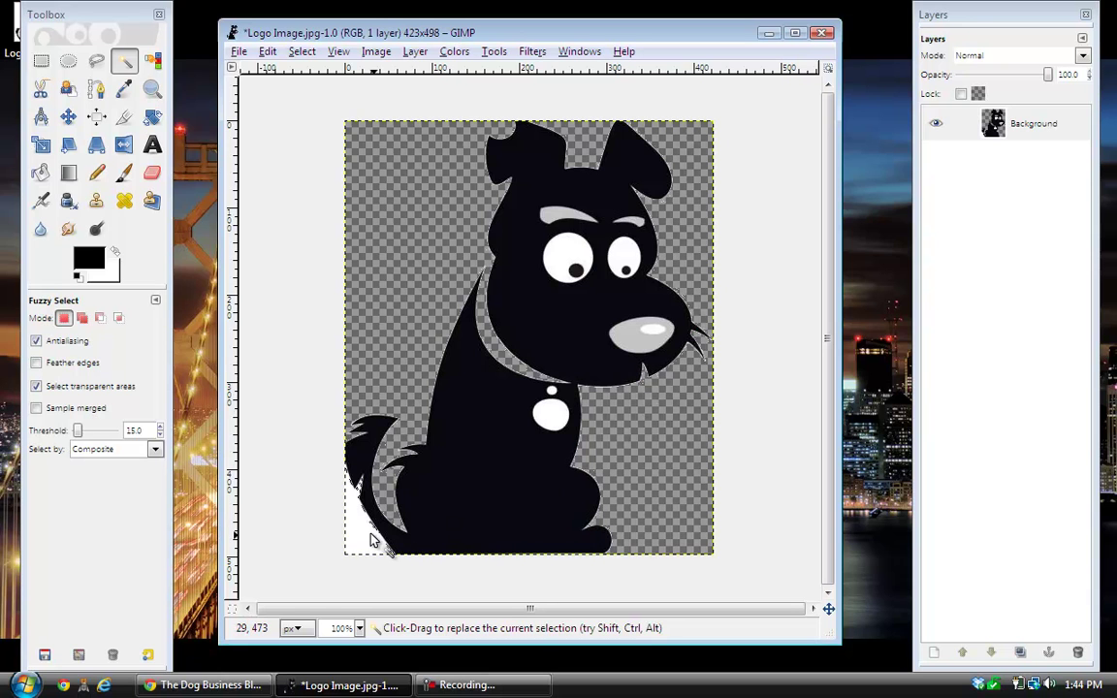
key(Delete)
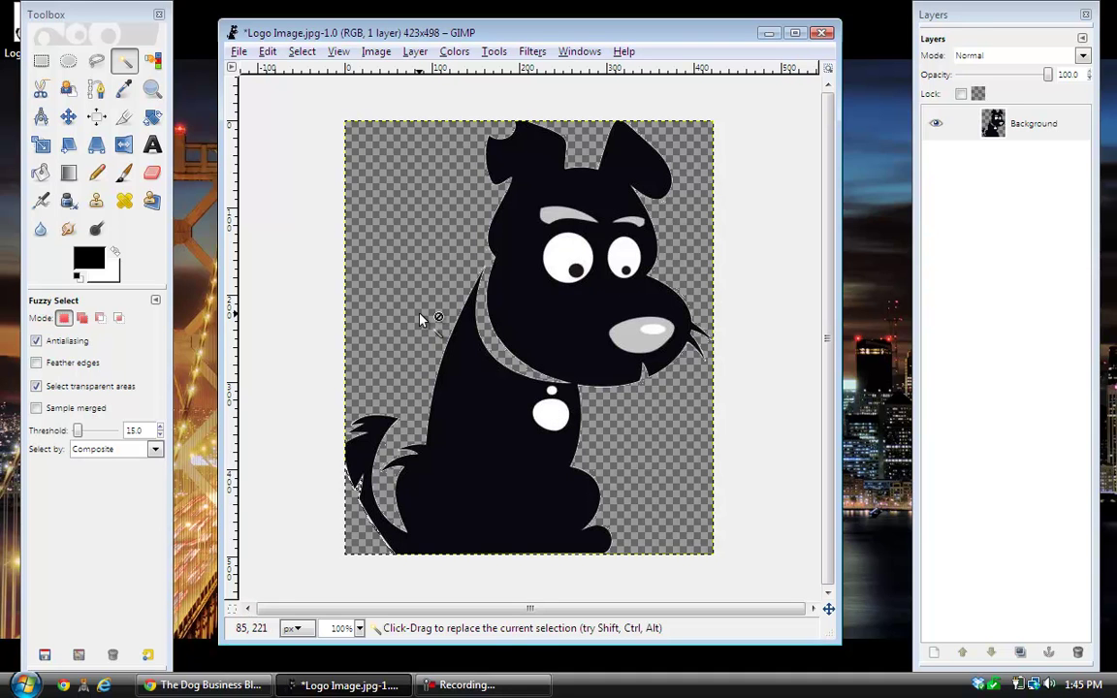
- Save the logo as Logo Image.png on the Desktop, accepting the PNG options
click(240, 52)
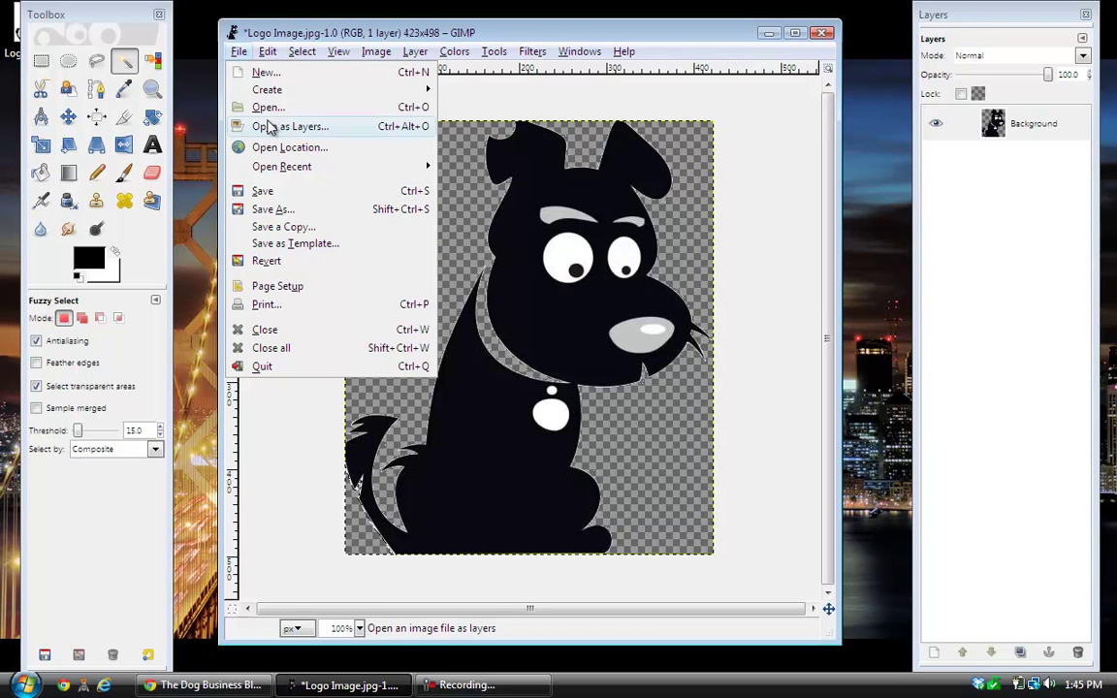
click(281, 211)
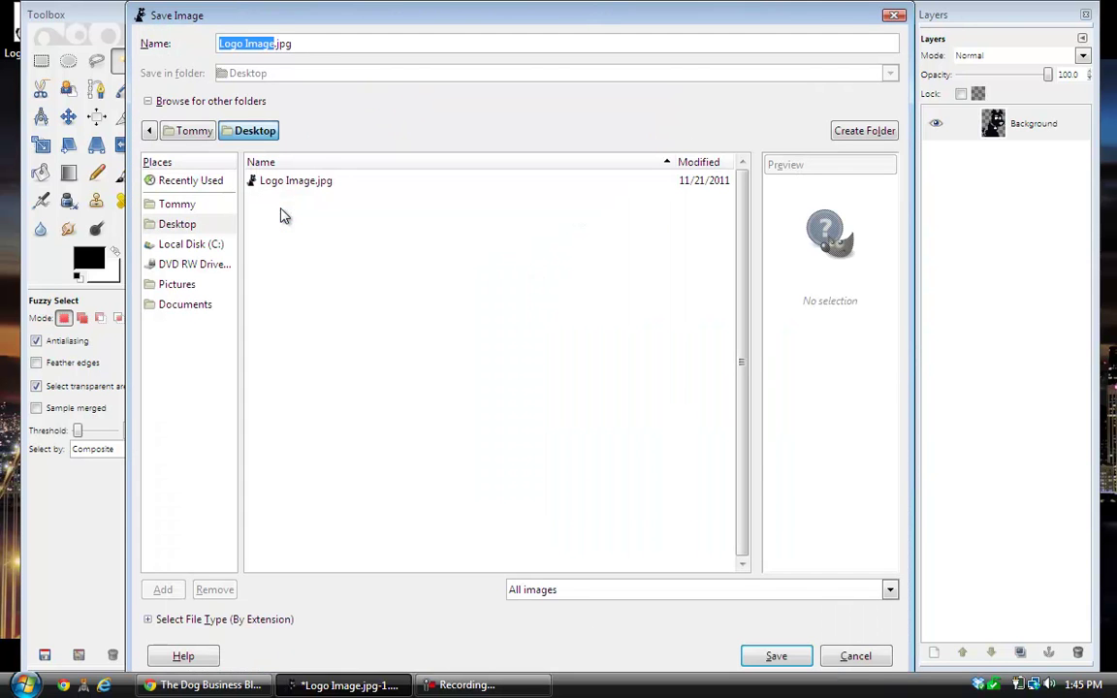
click(305, 46)
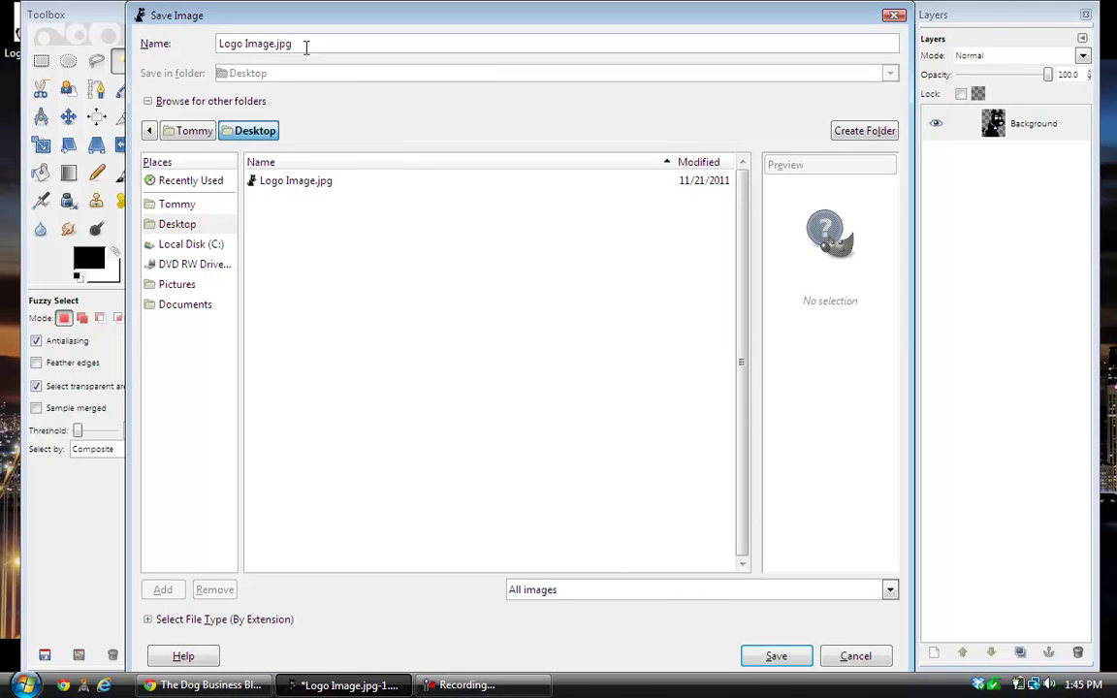
key(BackSpace)
key(BackSpace)
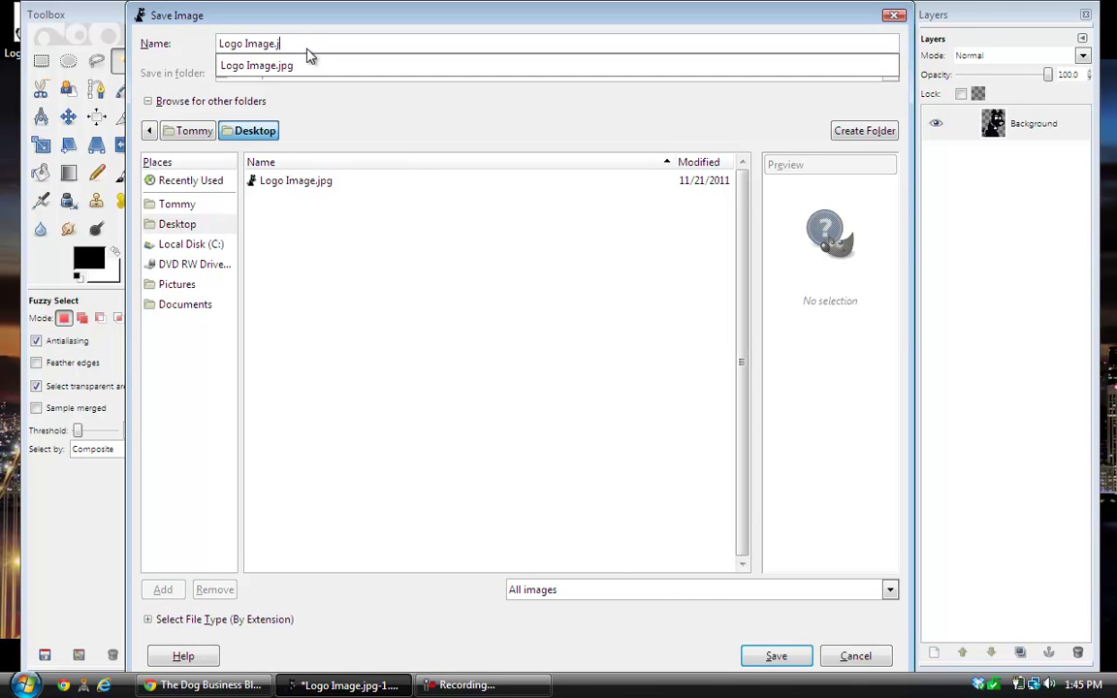
key(BackSpace)
text(png)
click(257, 19)
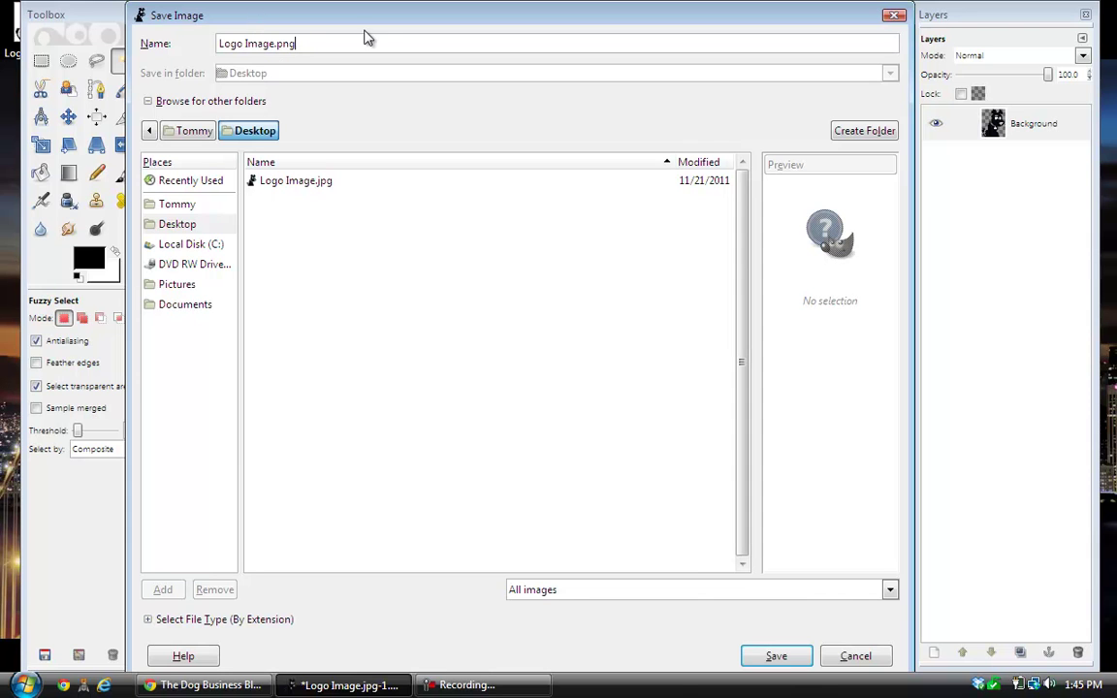
click(776, 658)
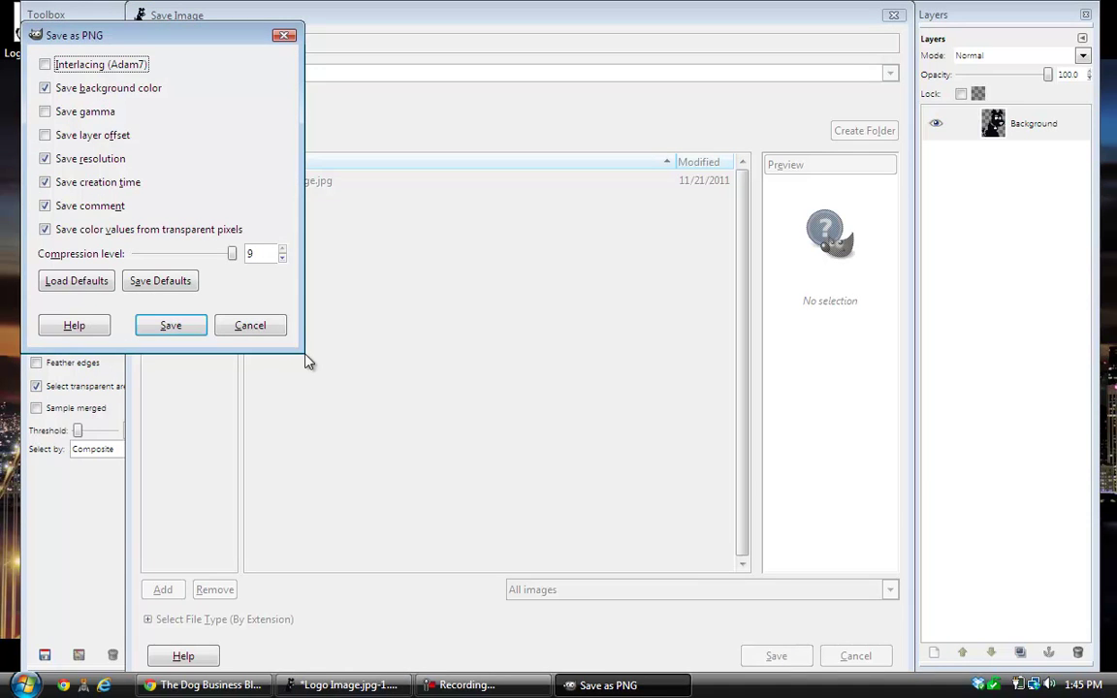
click(170, 326)
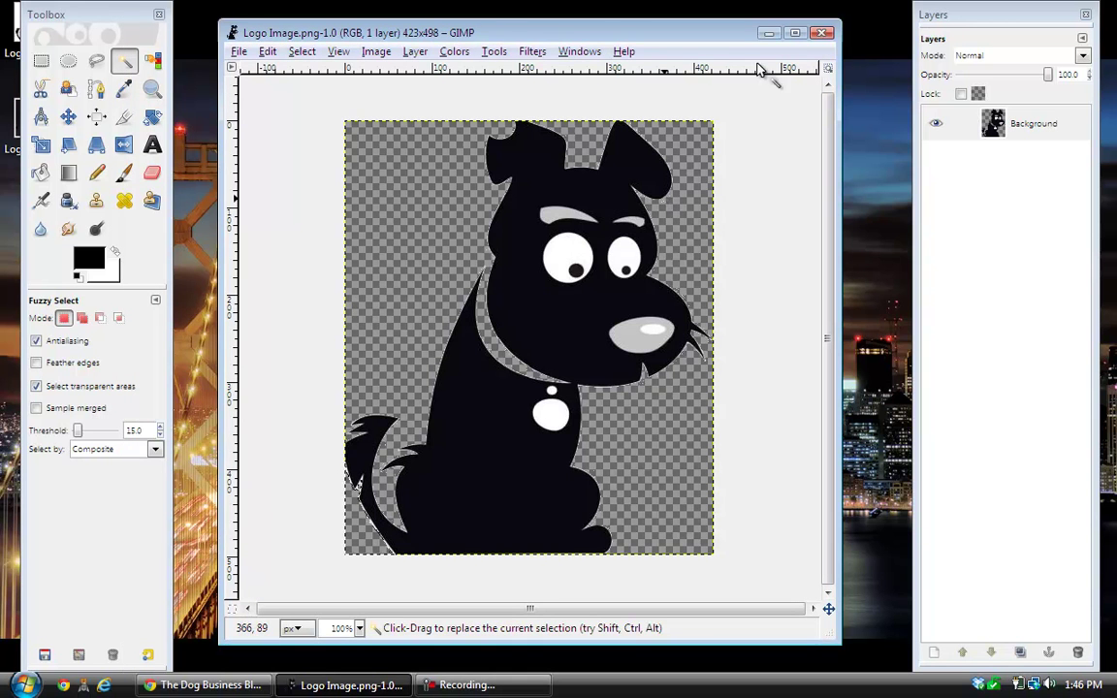
- Close the logo image and create a new 397×60 px white image
click(821, 37)
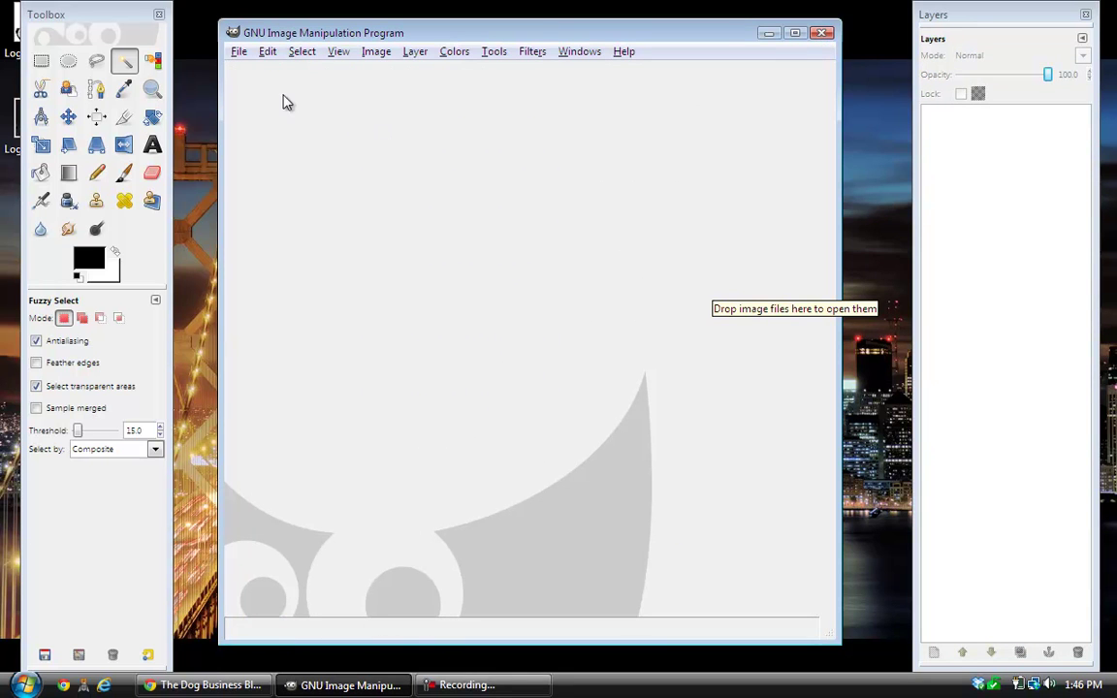
click(239, 55)
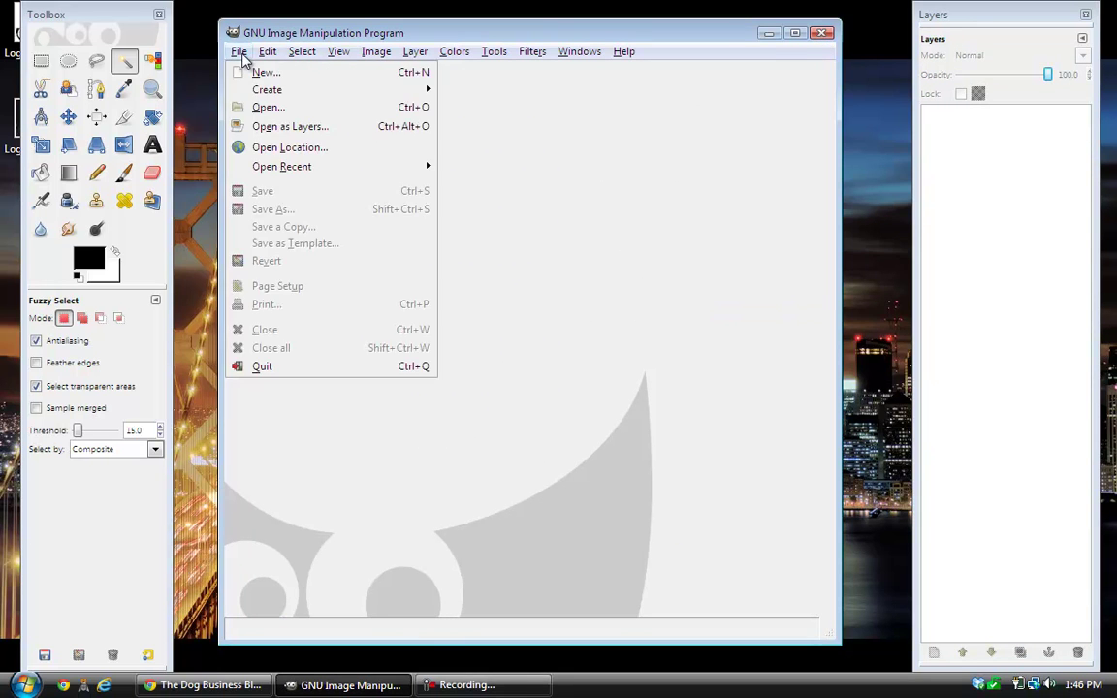
click(264, 75)
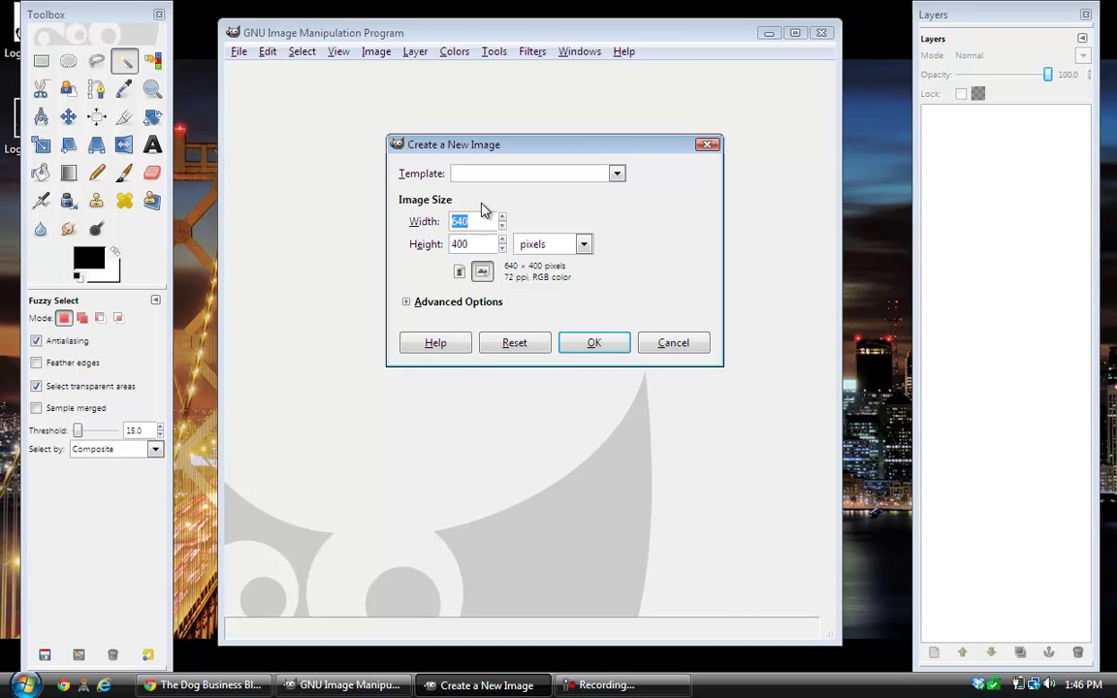
text(397)
click(480, 243)
key(BackSpace)
key(BackSpace)
key(BackSpace)
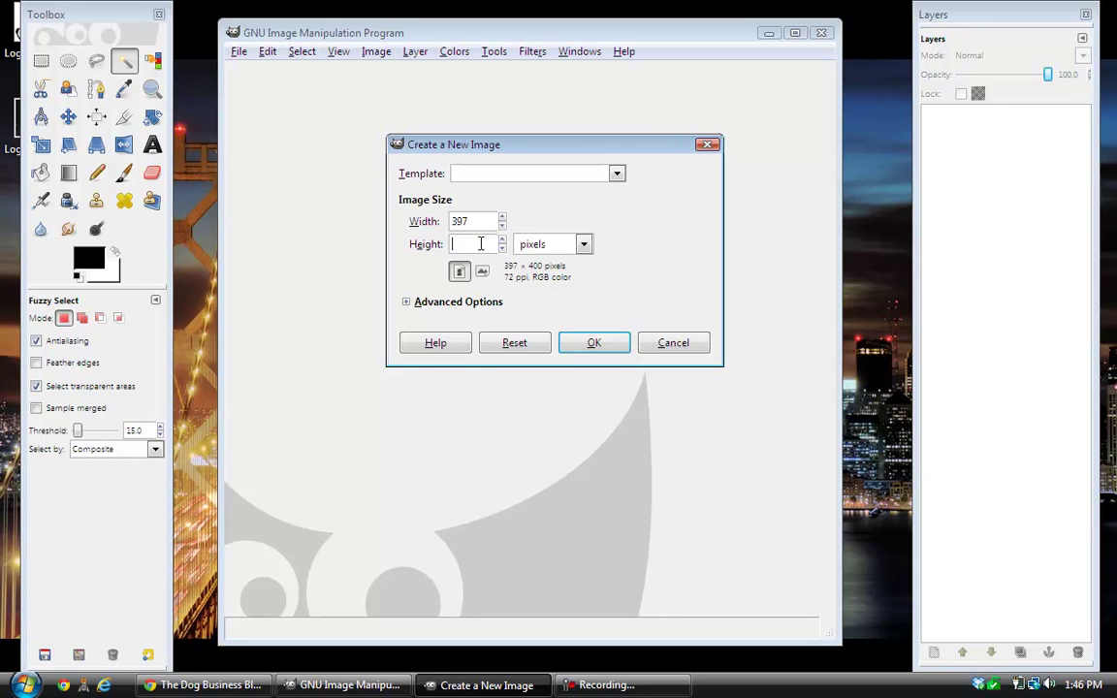
text(60)
click(588, 343)
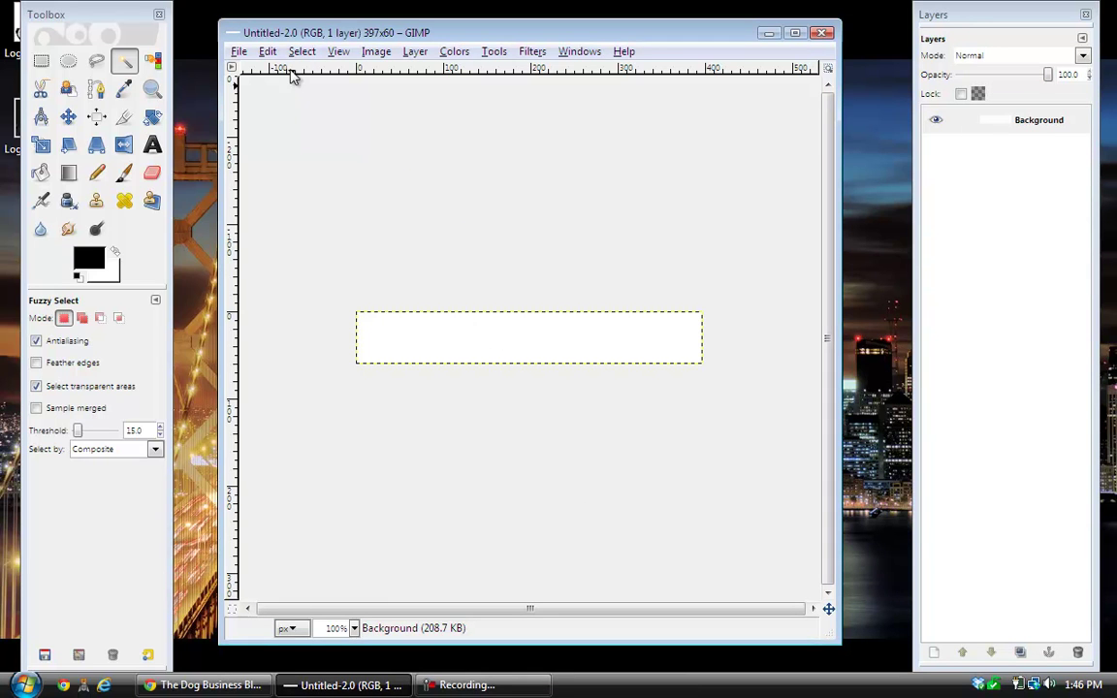
- Zoom the blank banner in to 150% and pick the Text tool
click(337, 52)
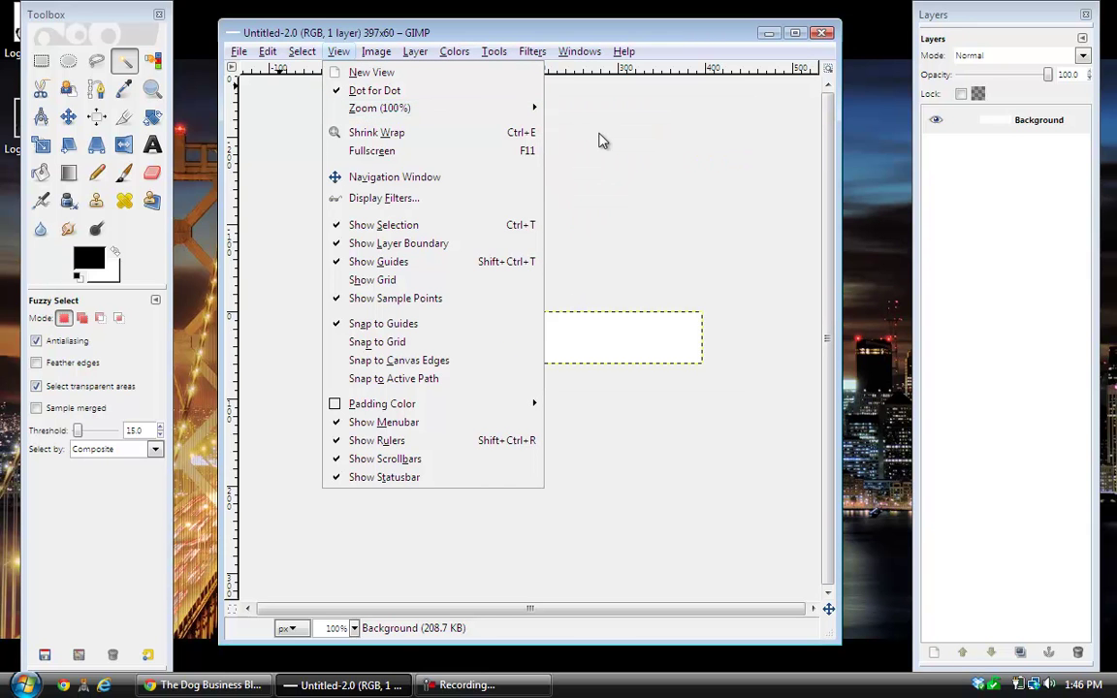
mouse_move(528, 109)
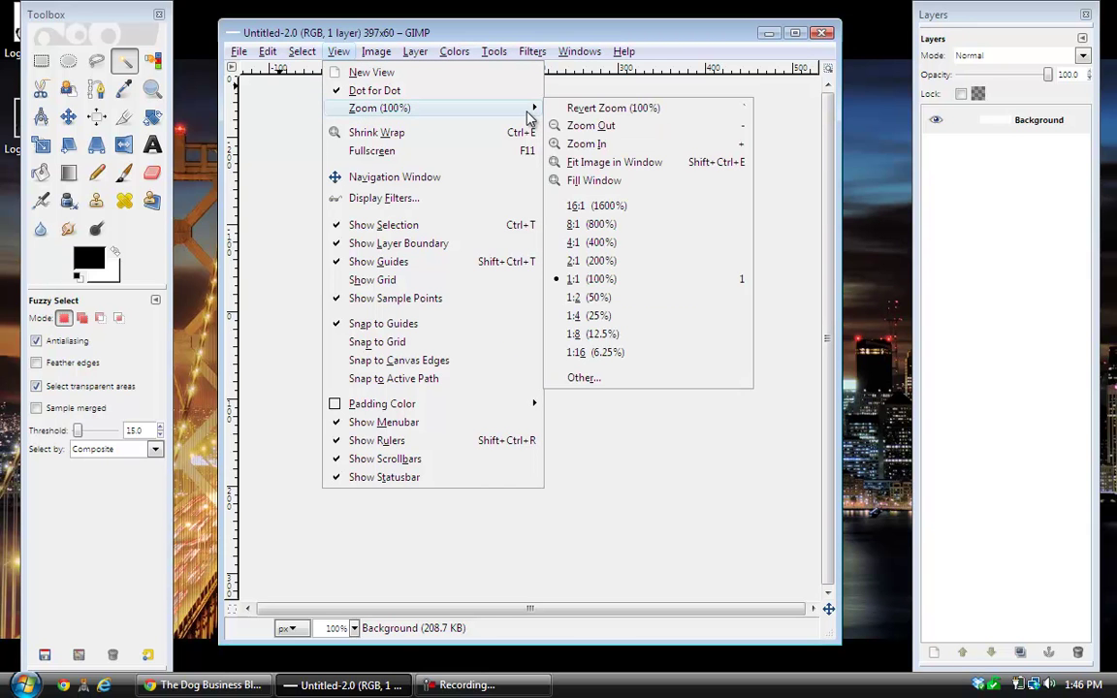
click(576, 147)
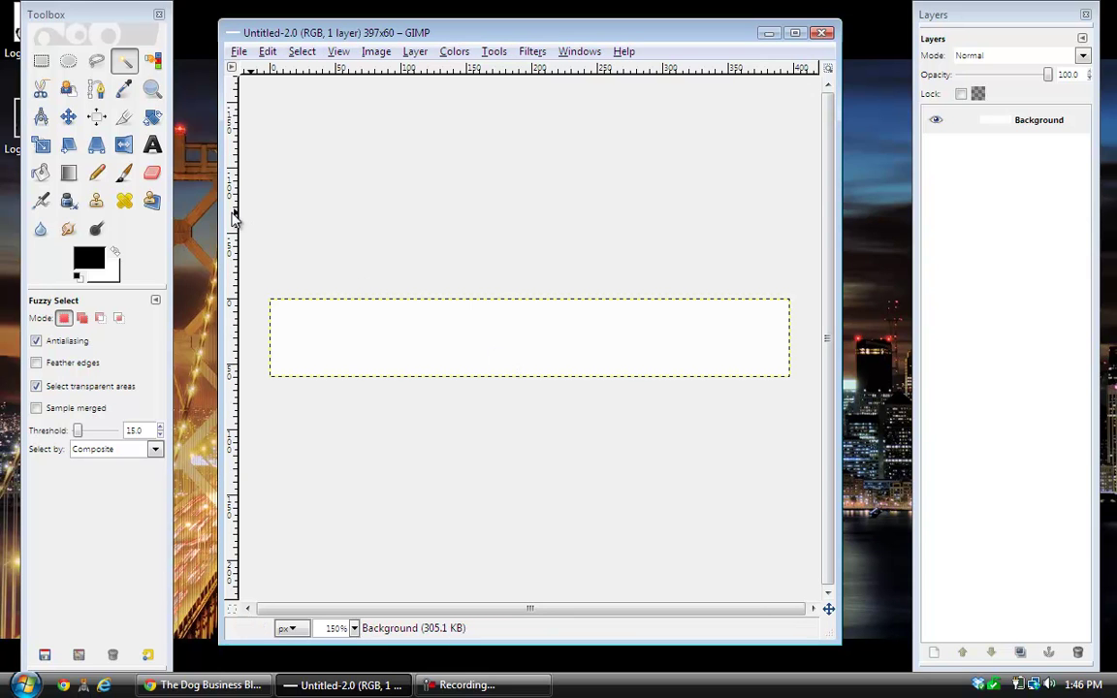
click(153, 146)
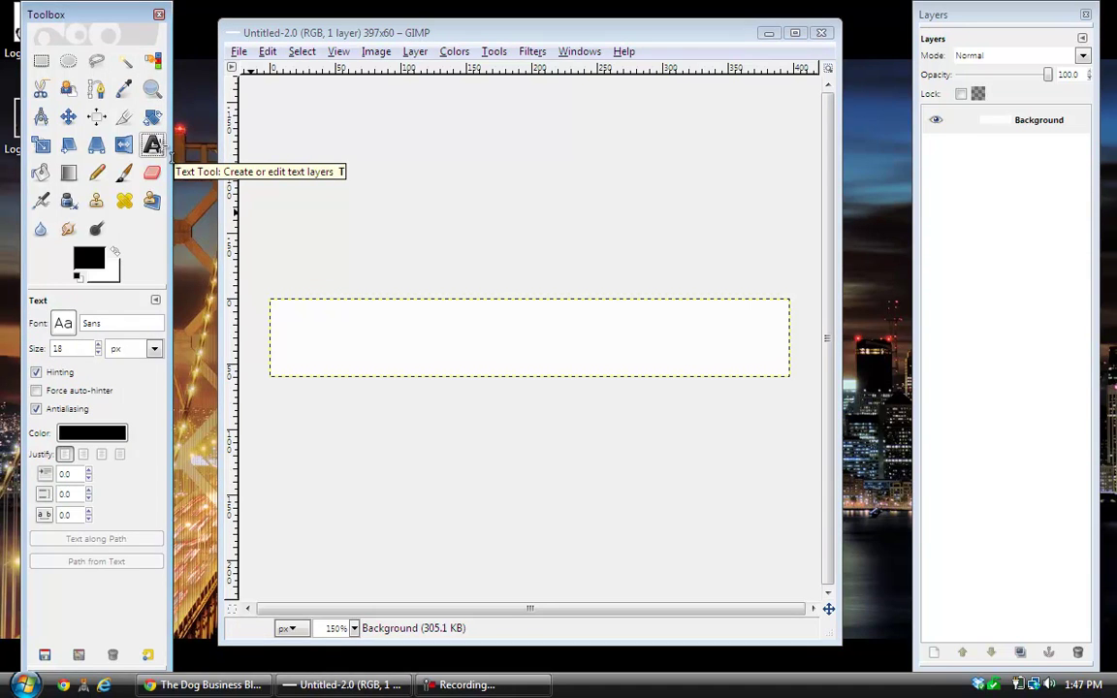
- Draw a text box along the banner's top and type 'The Dog Business Blog'
click(274, 304)
drag(273, 304, 653, 351)
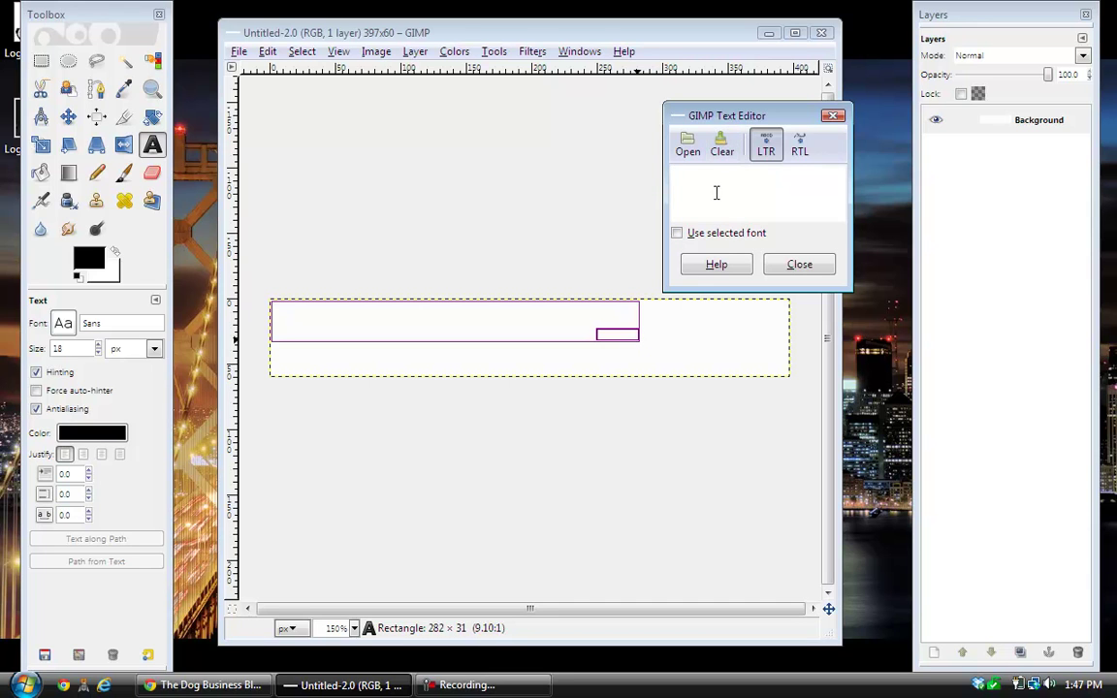
text(The )
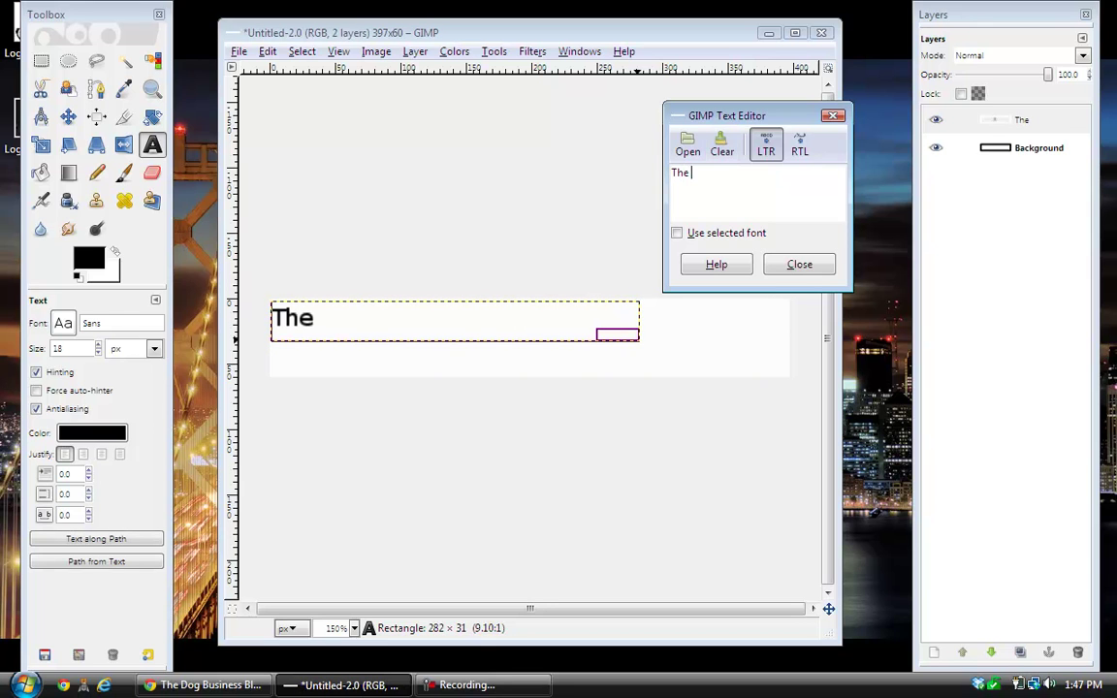
text(Dog )
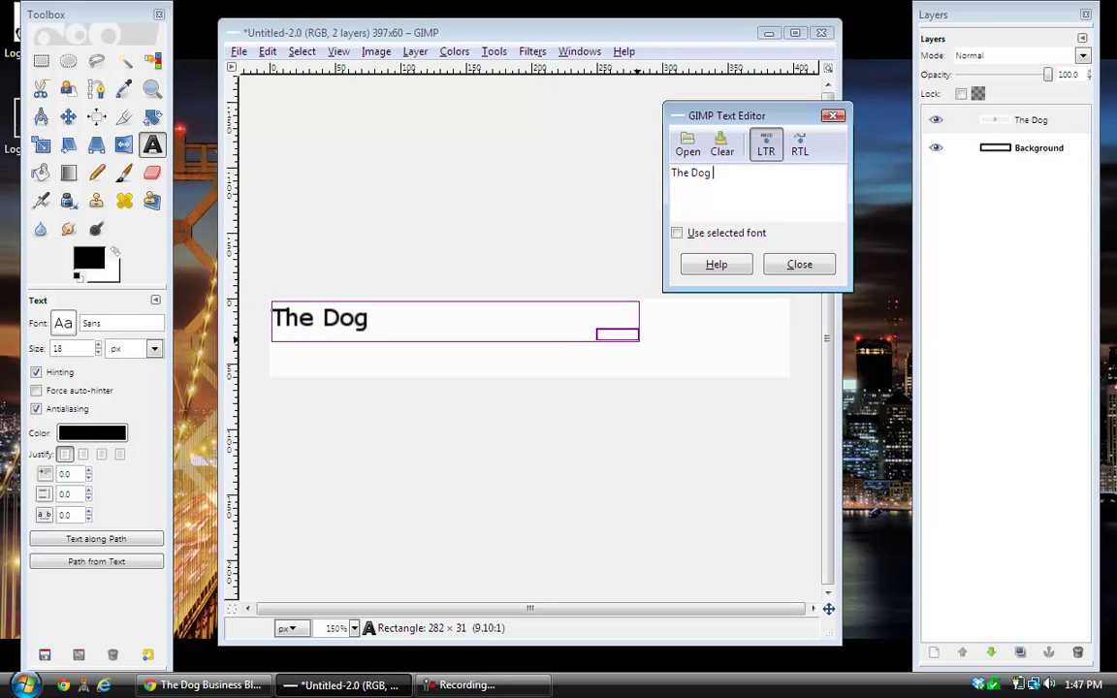
text(Bus)
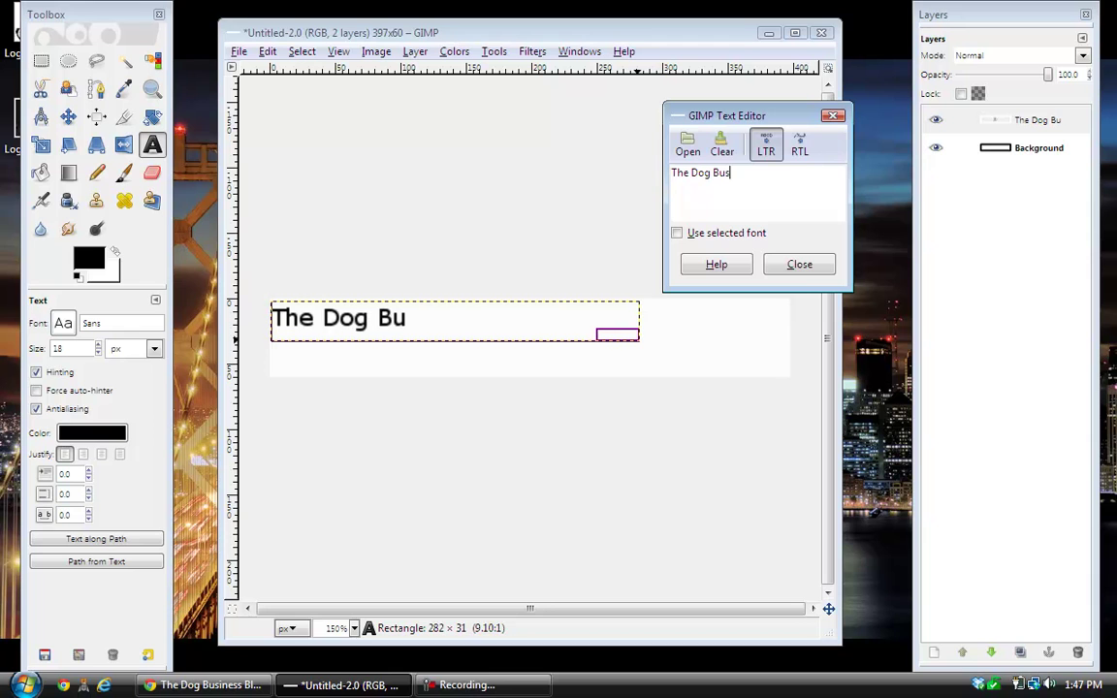
text(iness Blog)
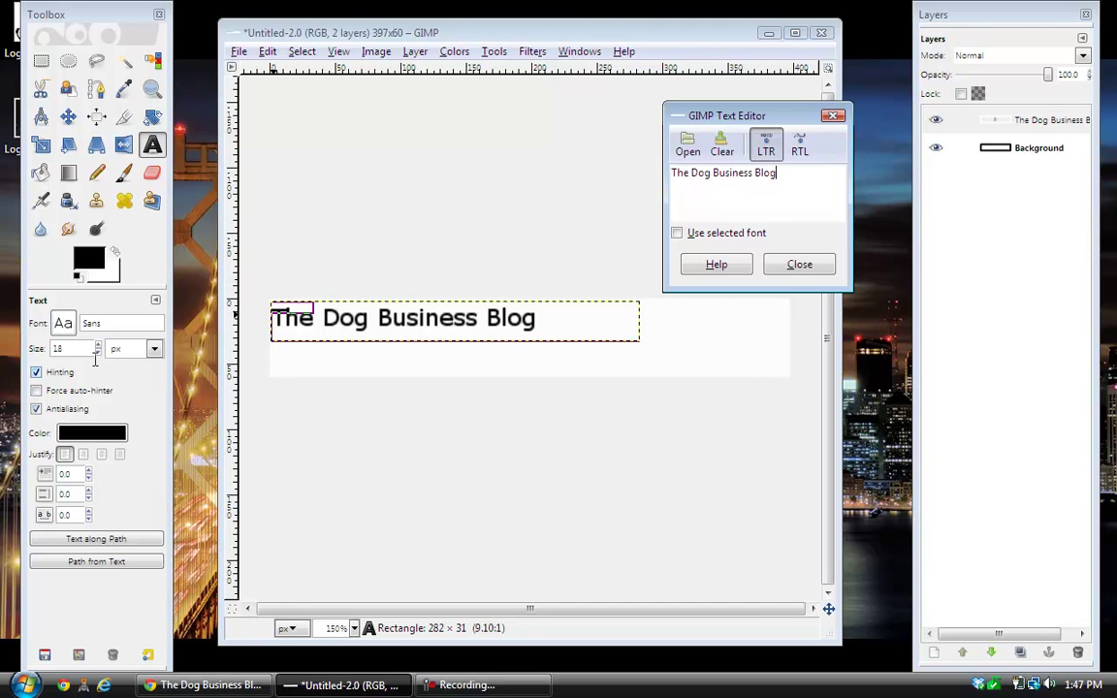
- Change the title's font from Sans to Harrington
click(65, 325)
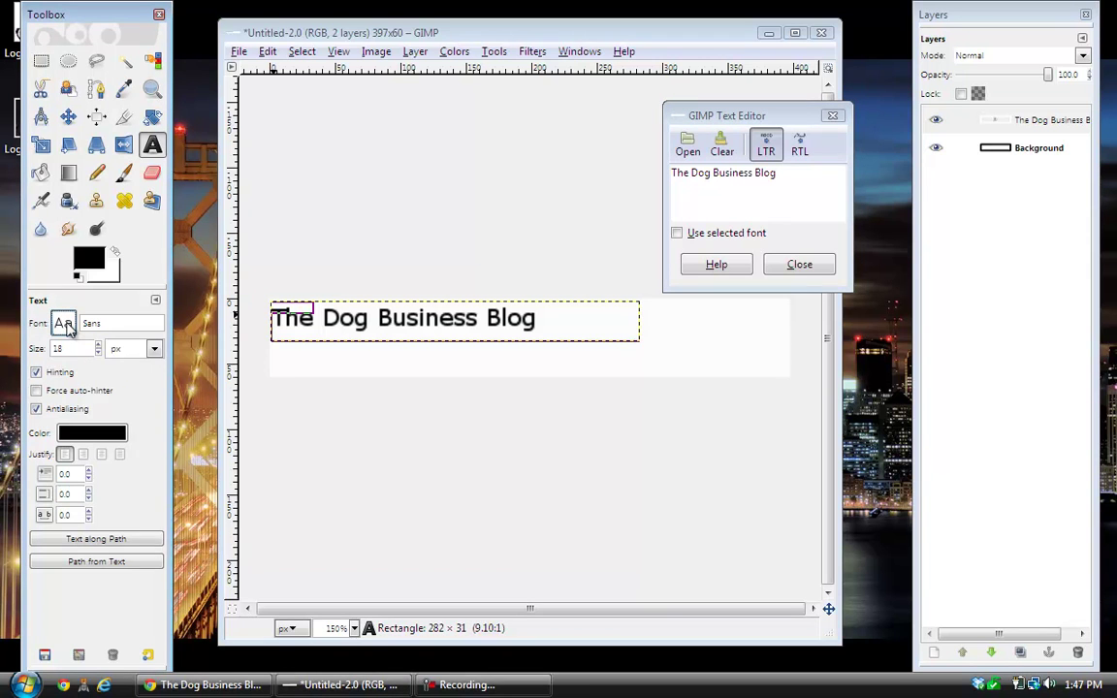
click(66, 326)
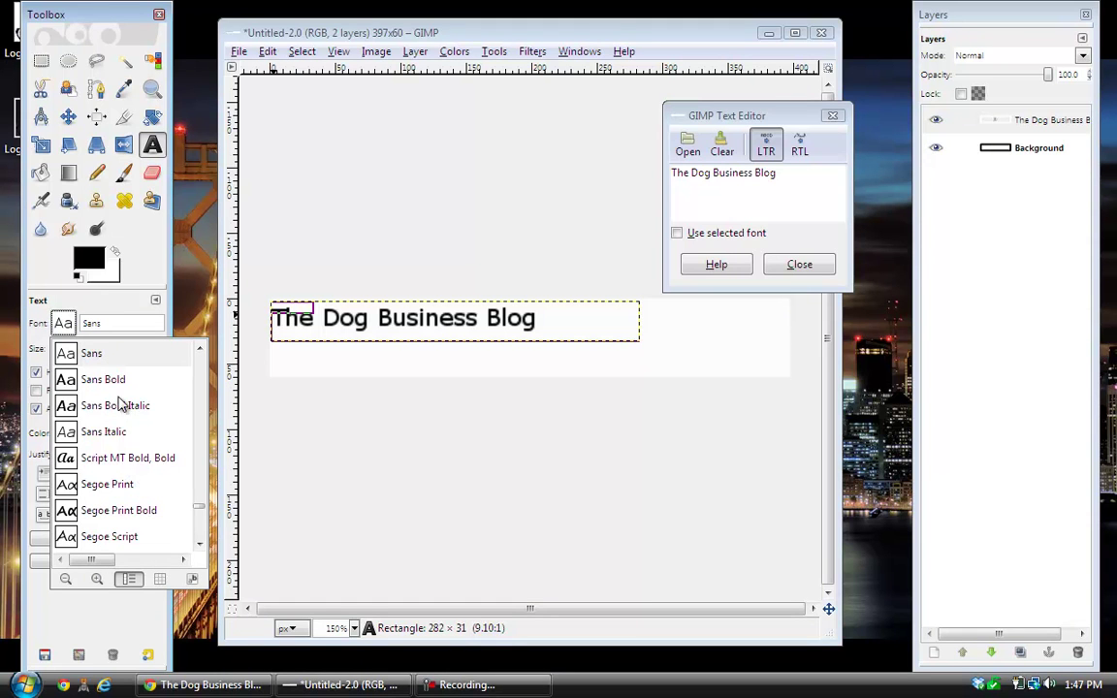
click(109, 324)
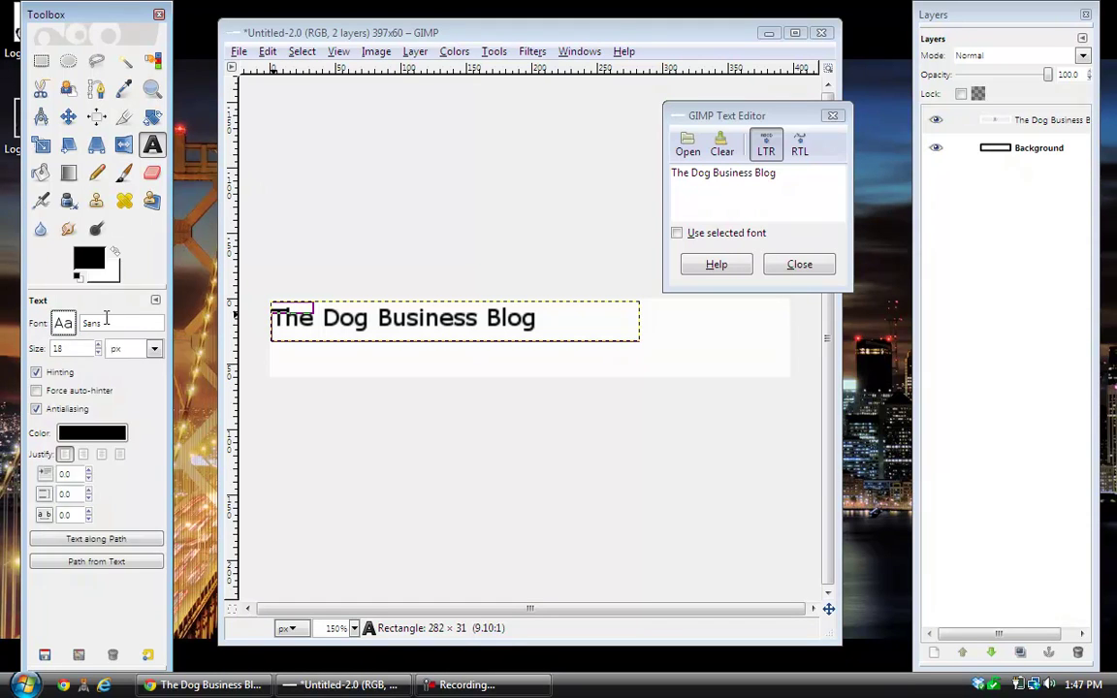
key(BackSpace)
key(BackSpace)
key(BackSpace)
key(BackSpace)
text(H)
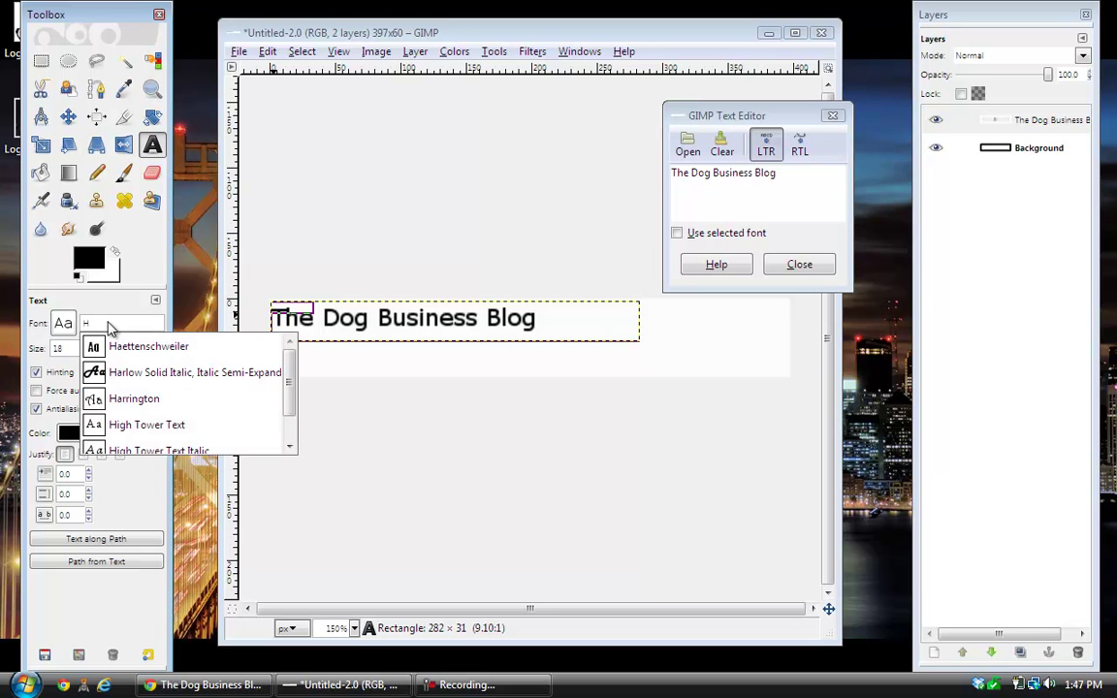
text(a)
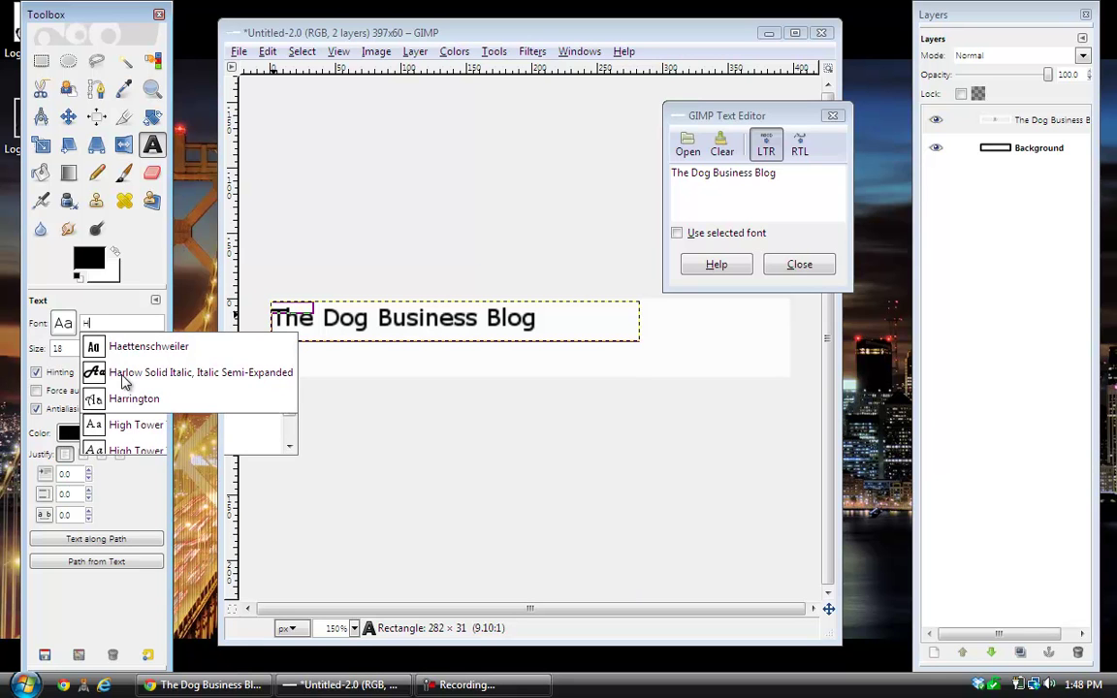
click(134, 399)
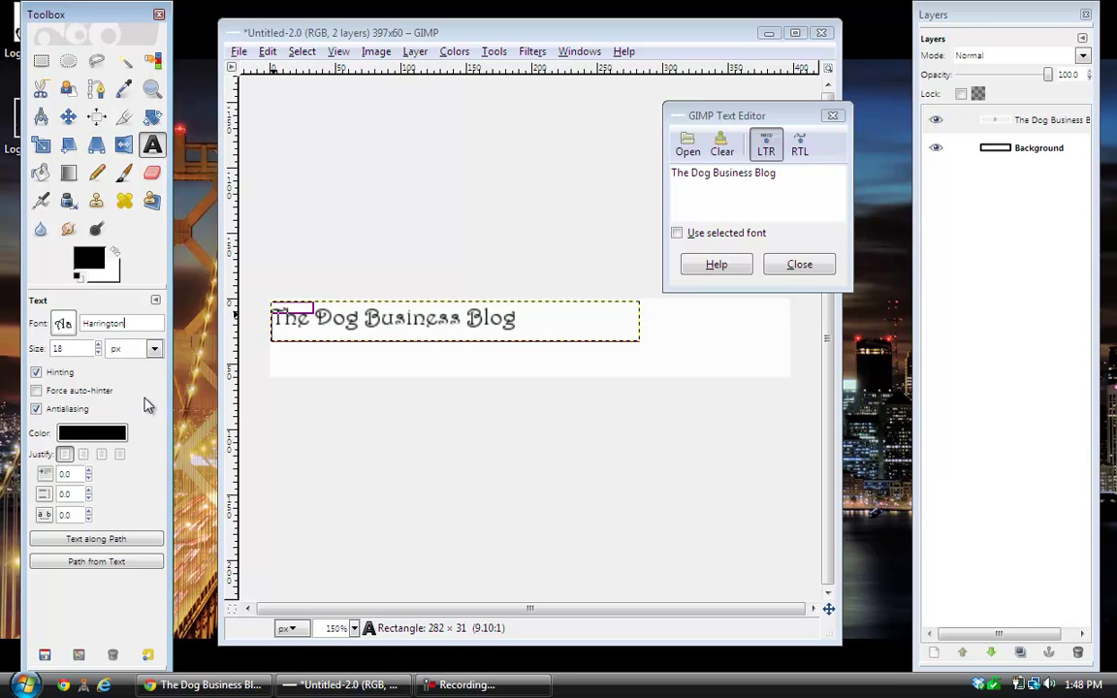
- Raise the title size to 30 and enlarge the text box to fit the line
click(97, 345)
click(98, 345)
click(98, 345)
click(98, 345)
click(98, 346)
click(98, 345)
click(98, 346)
click(98, 345)
click(98, 346)
click(98, 345)
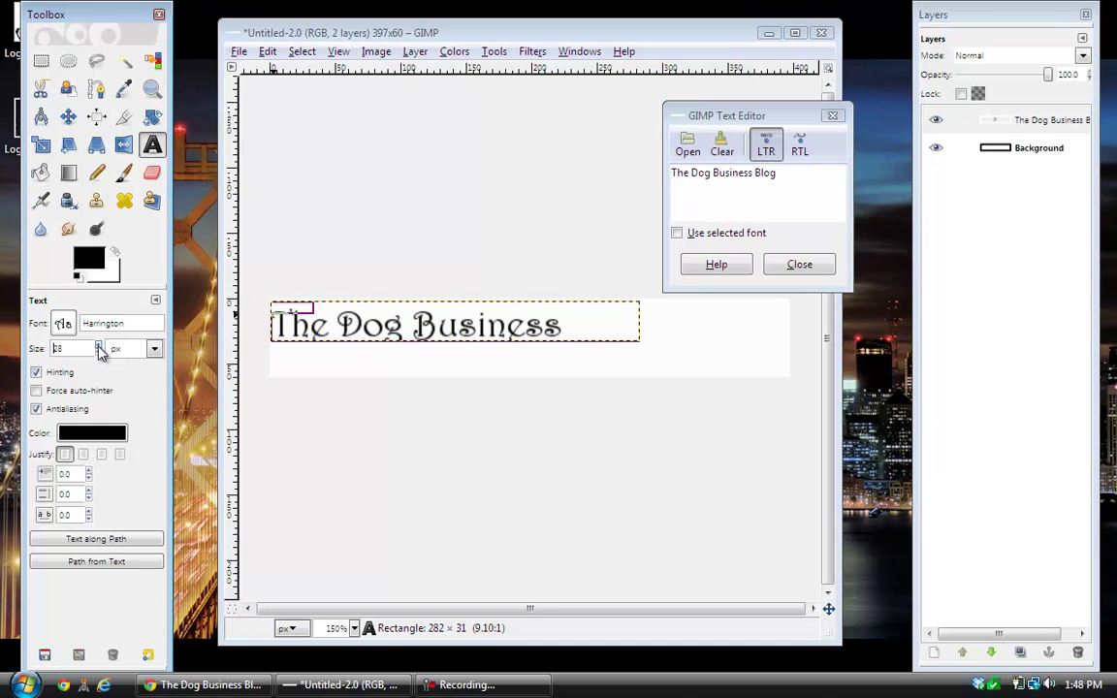
click(98, 345)
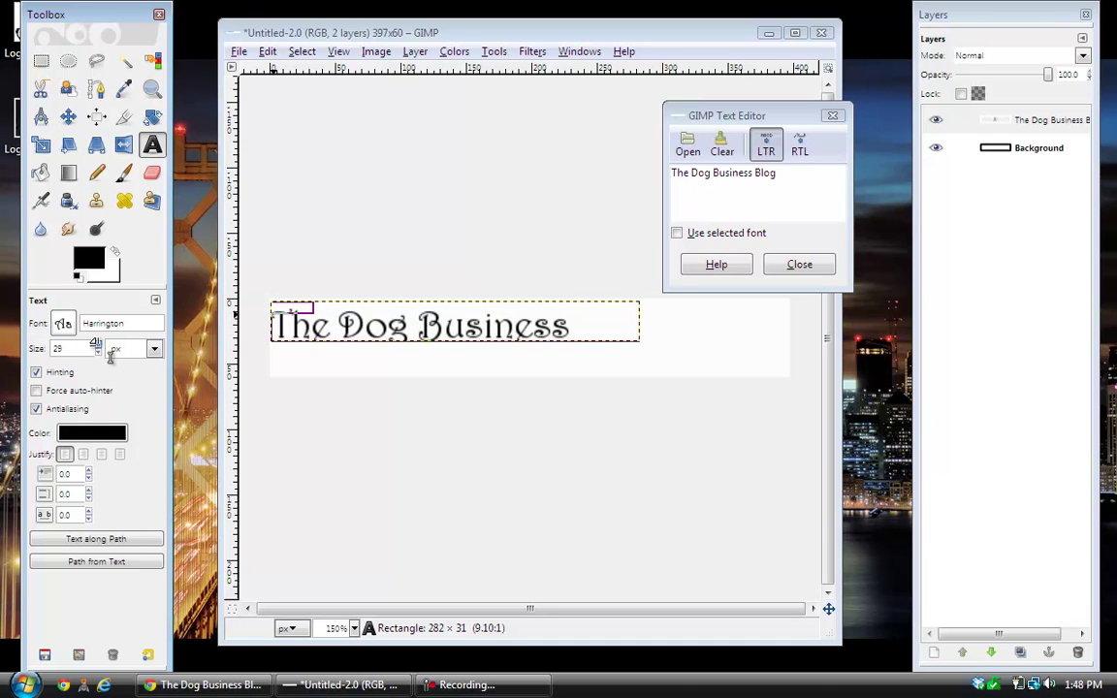
click(98, 345)
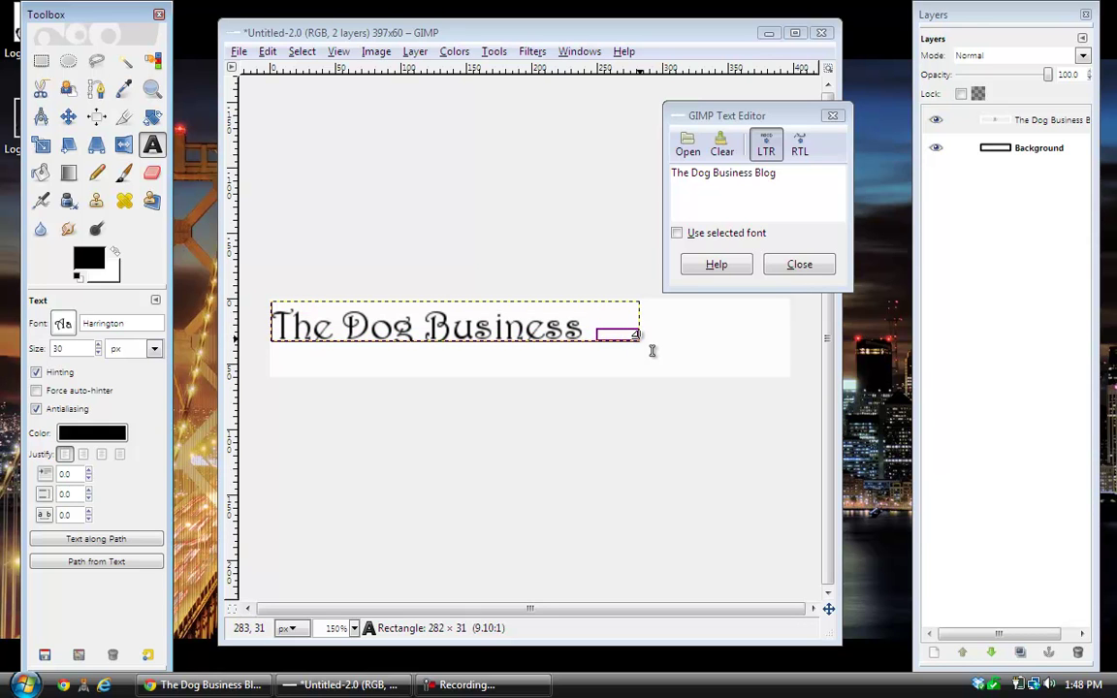
drag(654, 351, 727, 362)
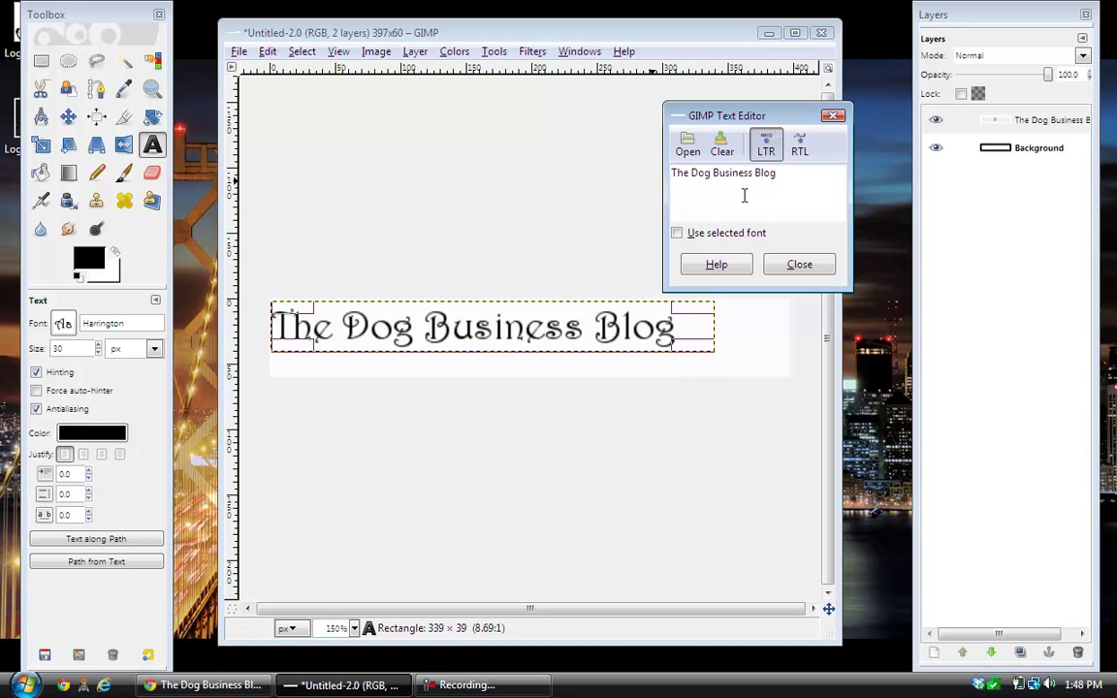
- Close the Text Editor and duplicate the title text layer
click(778, 266)
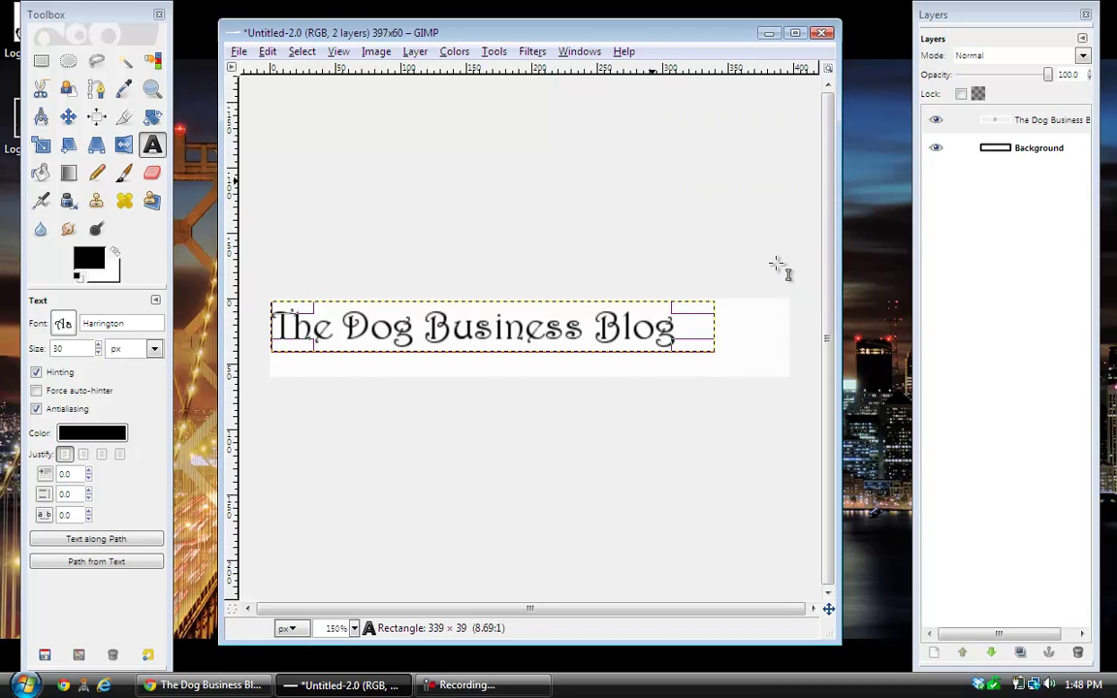
right_click(1029, 127)
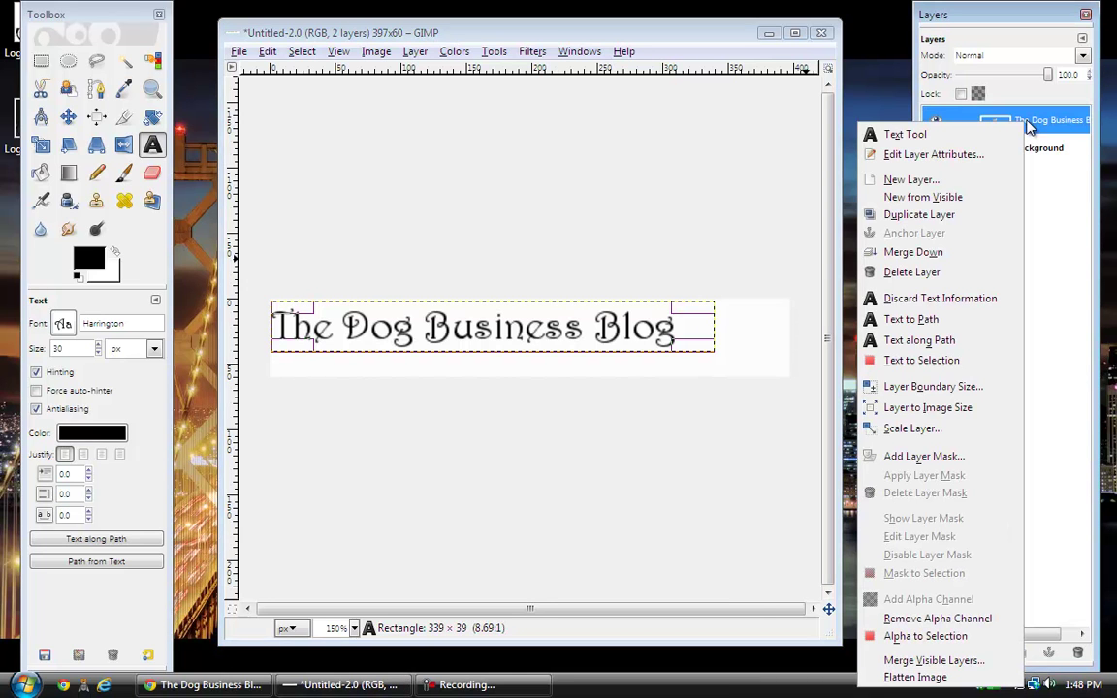
click(972, 219)
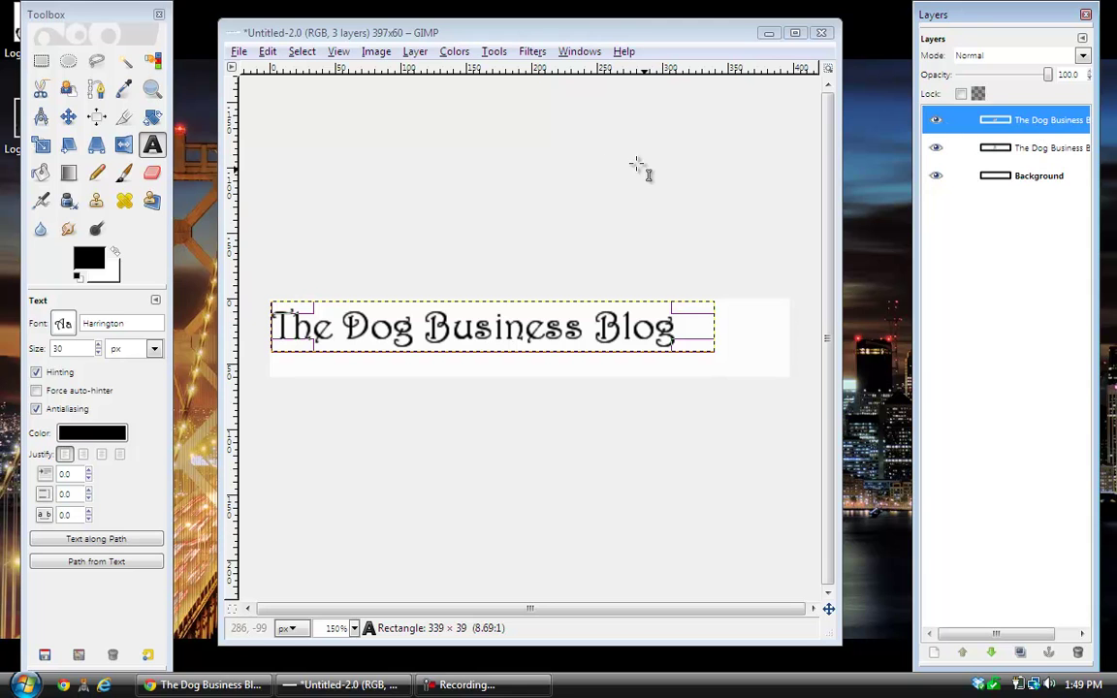
- With the Move tool, nudge the duplicated title down three arrow-key steps
click(67, 115)
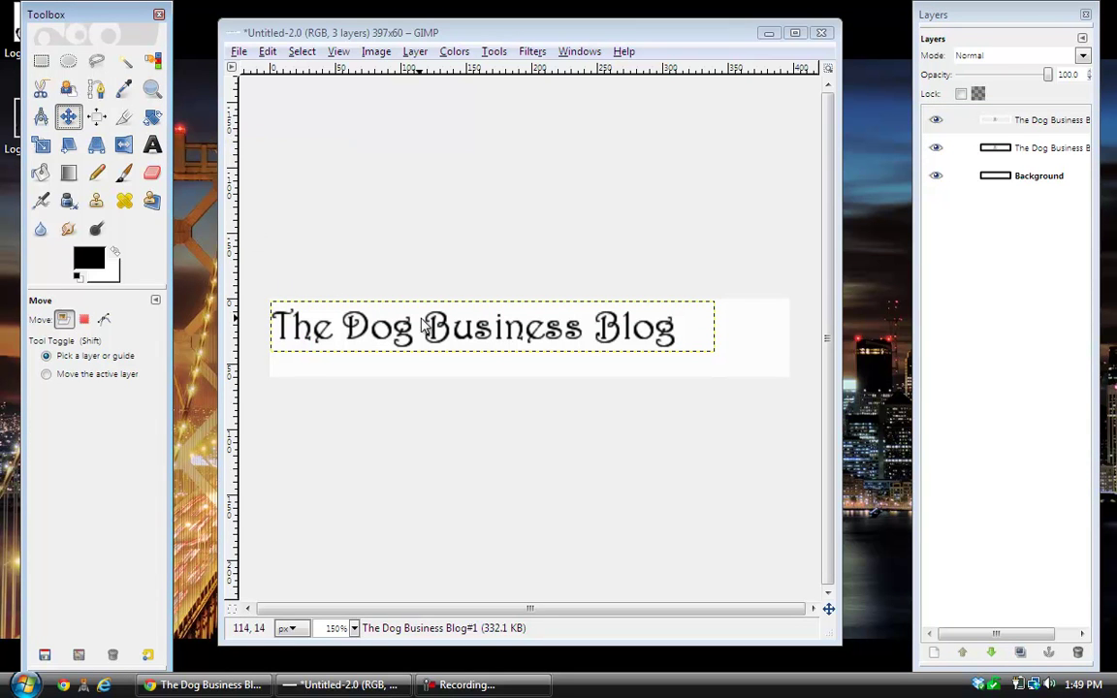
click(1007, 119)
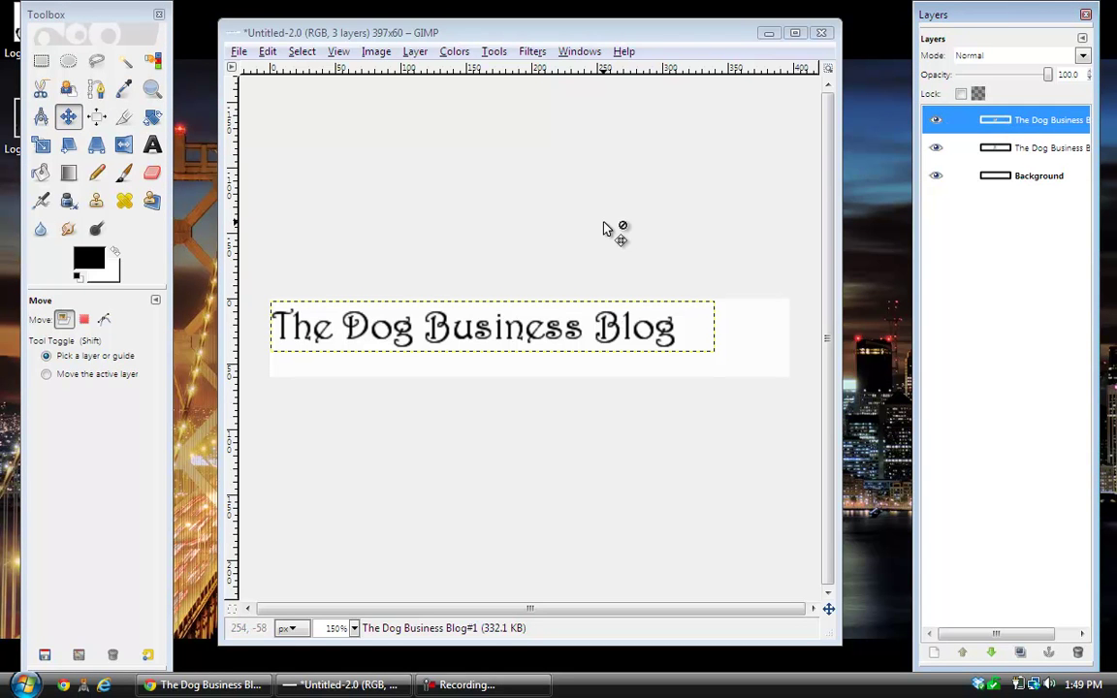
key(Page_Down)
key(Page_Down)
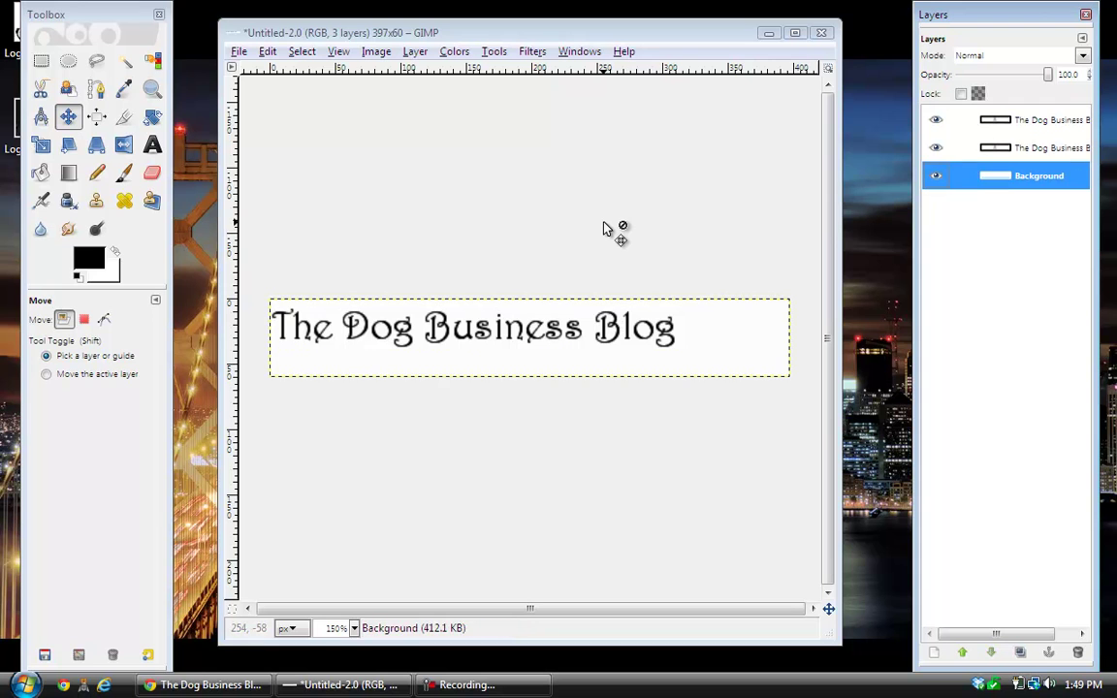
key(Page_Up)
key(Page_Up)
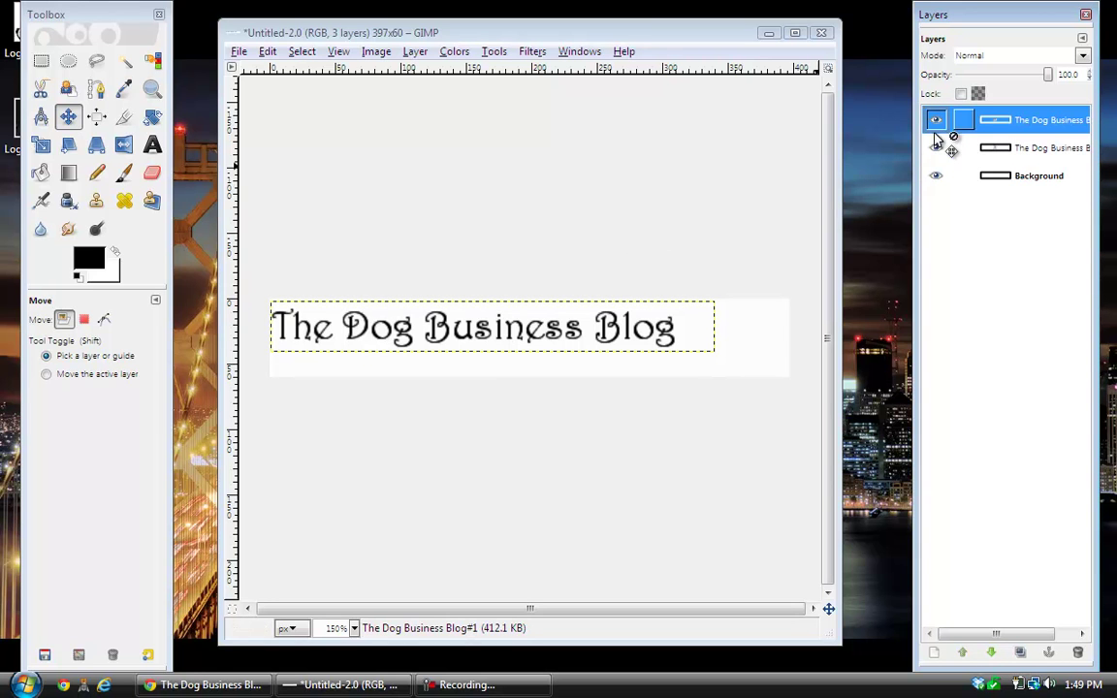
click(488, 333)
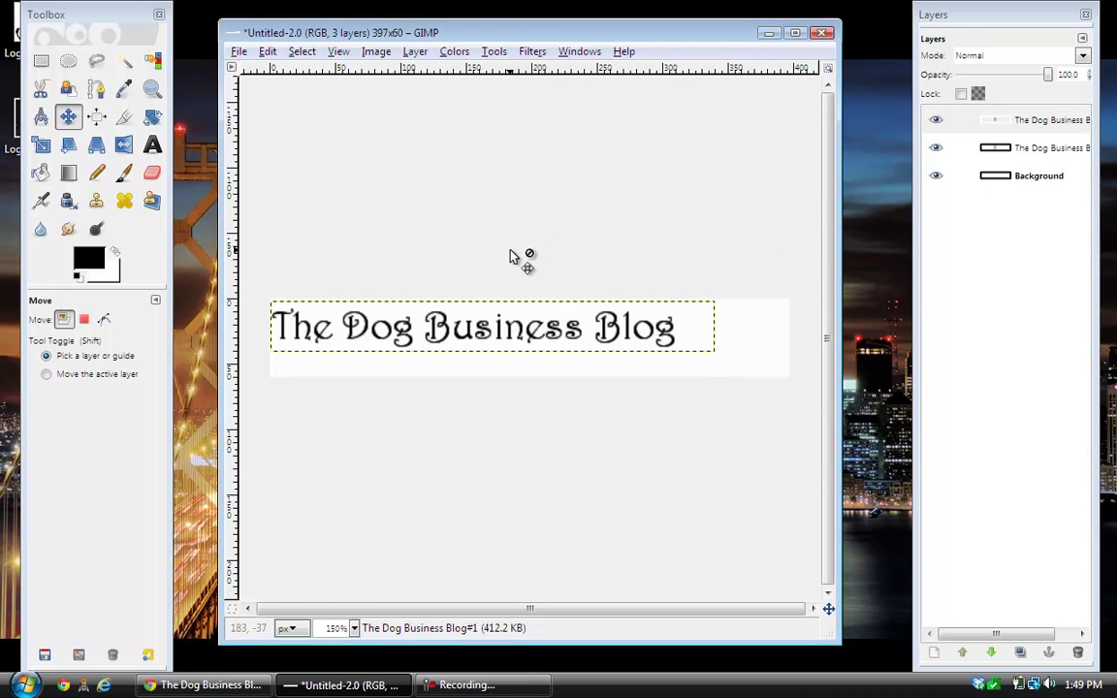
key(Down)
key(Down)
key(Down)
key(Down)
key(Down)
key(Down)
key(Down)
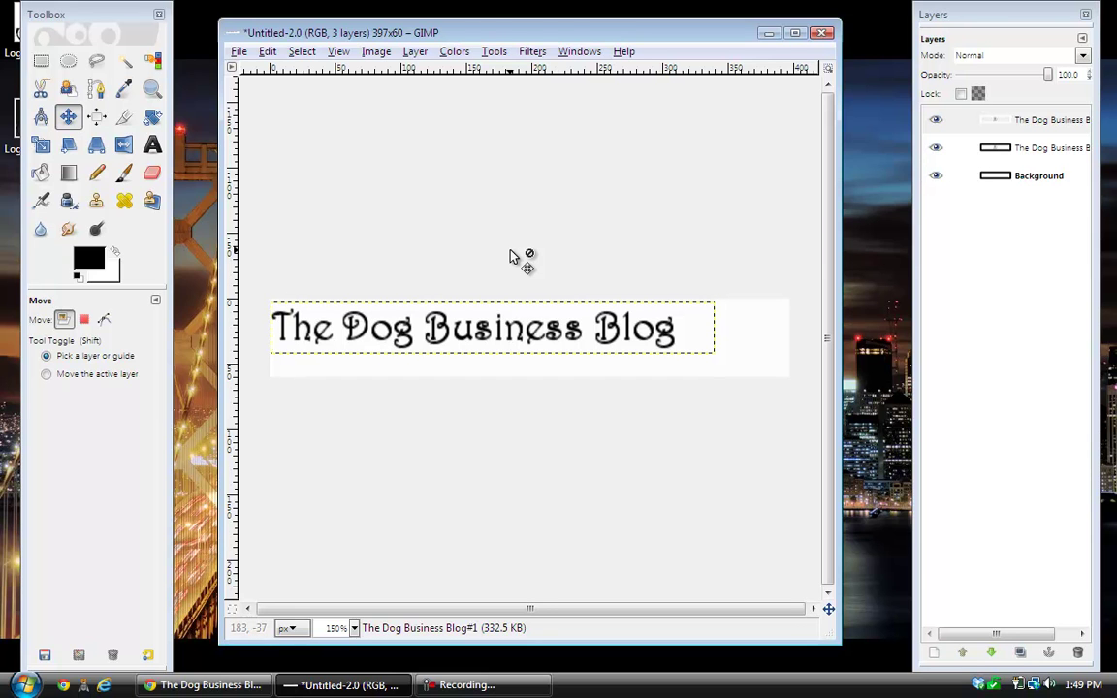
key(Down)
key(Down)
key(Down)
key(Down)
key(Down)
key(Down)
key(Down)
key(Down)
key(Down)
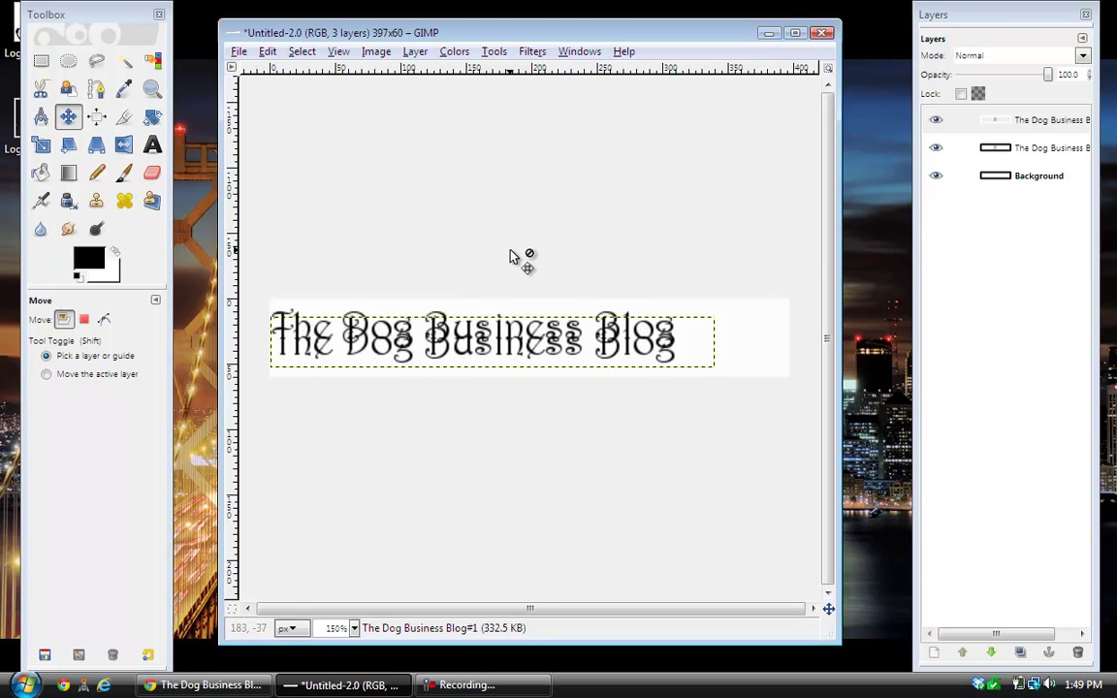
key(Down)
key(Down)
key(Down)
key(Down)
key(Down)
key(Down)
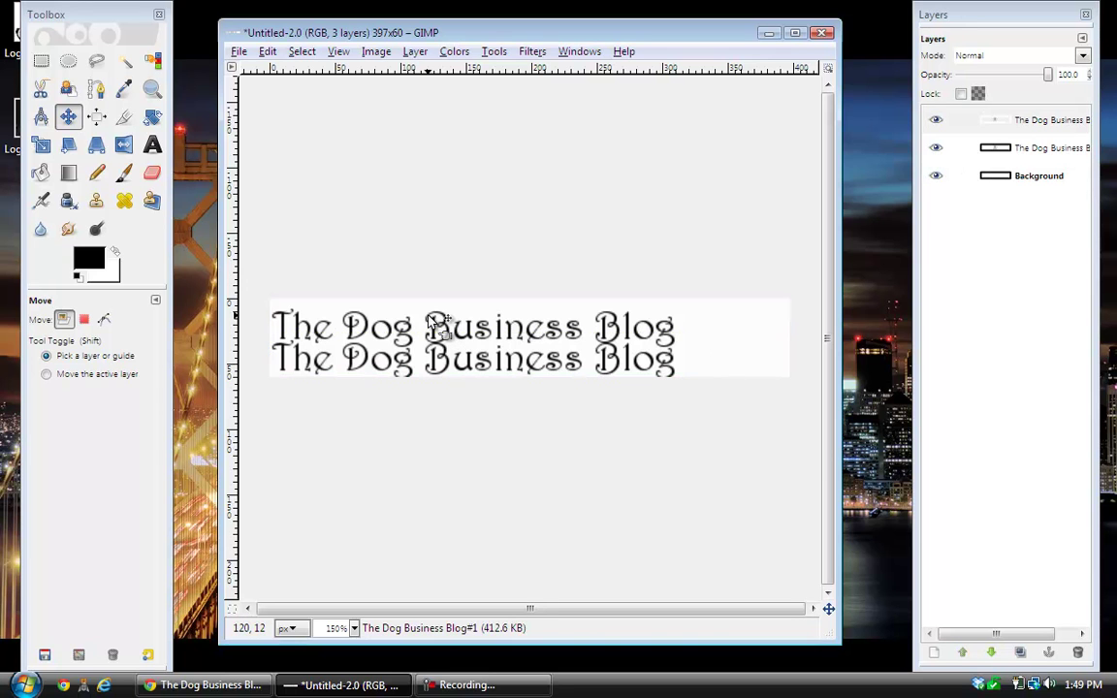
- Nudge the original title up two steps, then reselect the lower duplicate layer
click(969, 146)
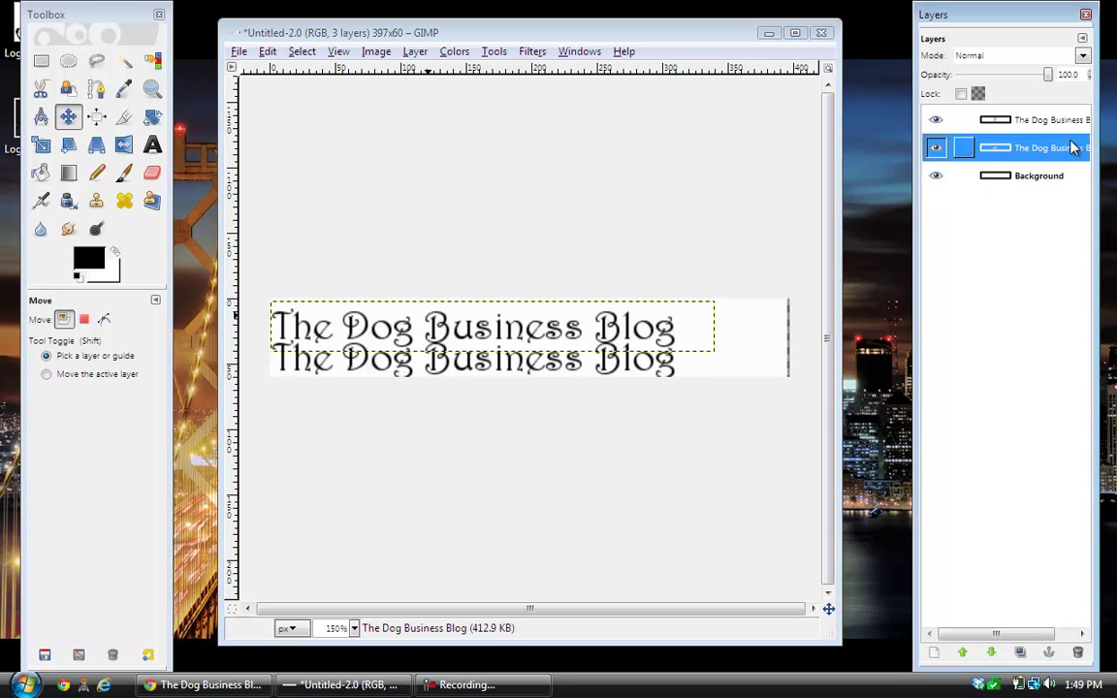
click(475, 333)
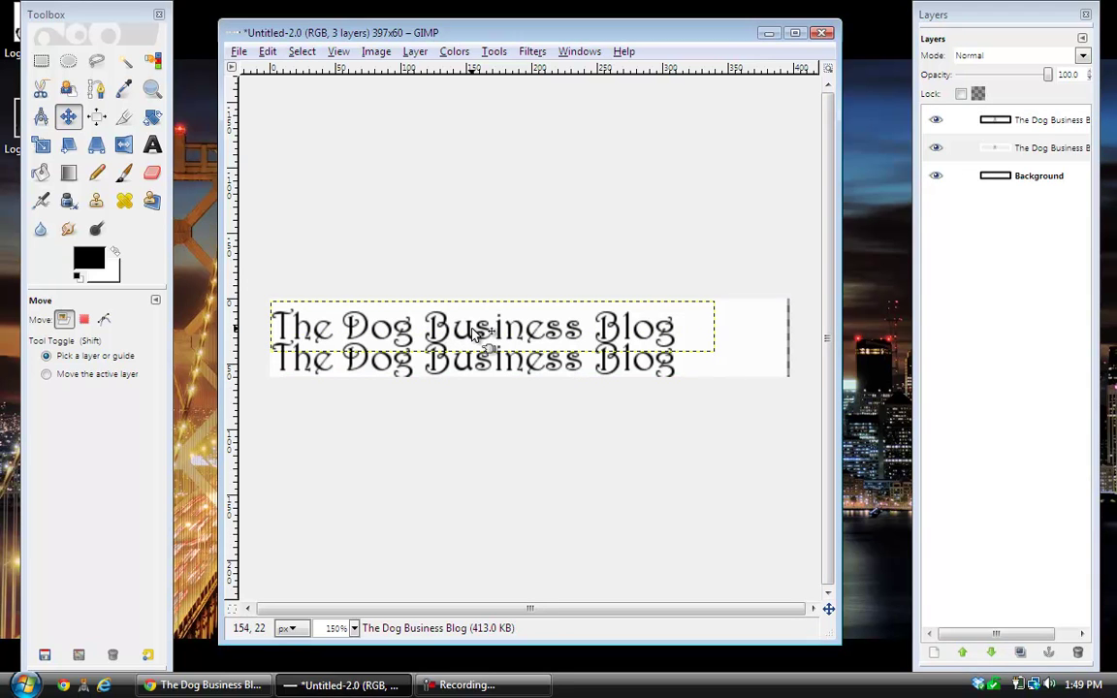
key(Up)
key(Up)
key(Up)
key(Up)
key(Up)
key(Up)
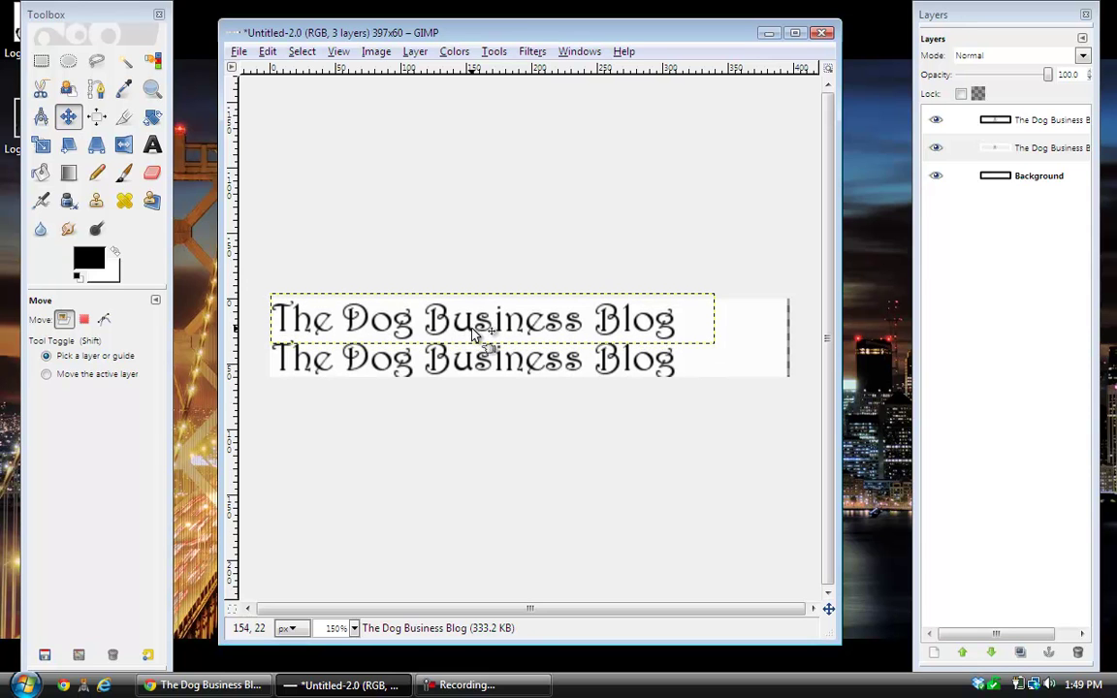
key(Up)
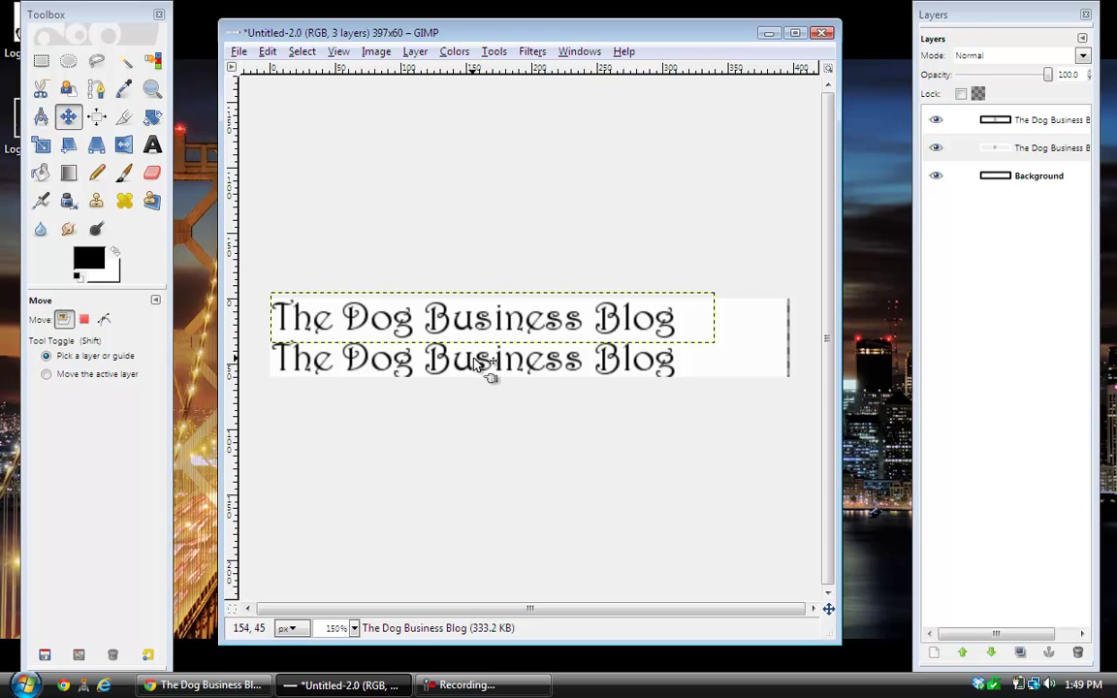
click(1018, 119)
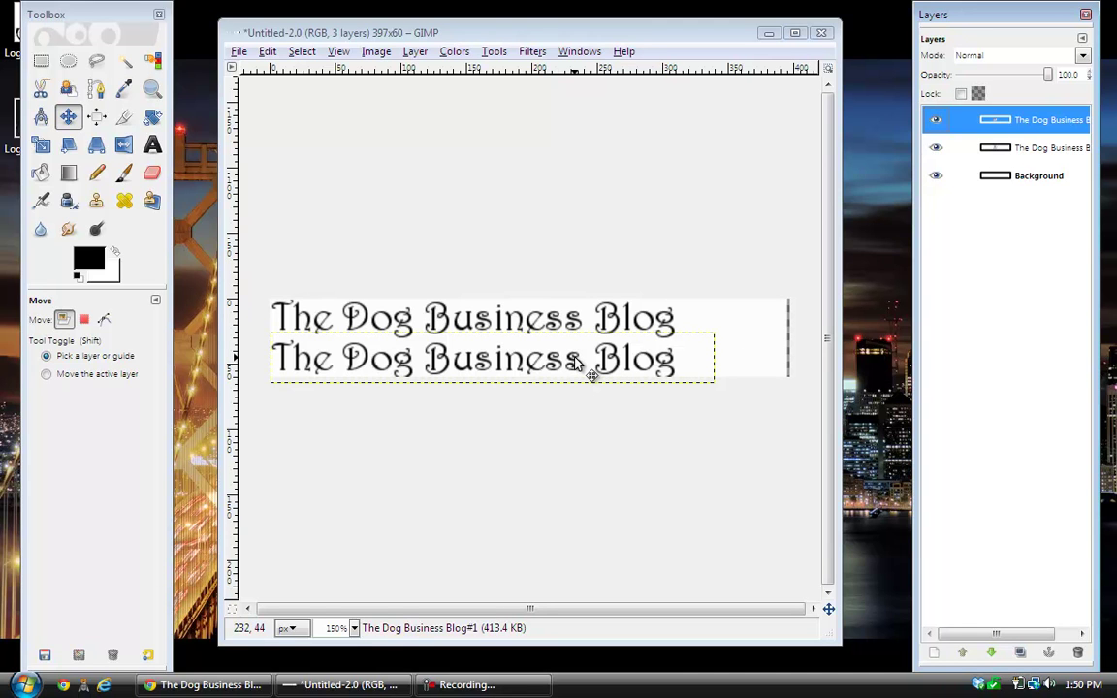
- Flip the lower title copy vertically with Layer > Transform > Flip Vertically
click(415, 53)
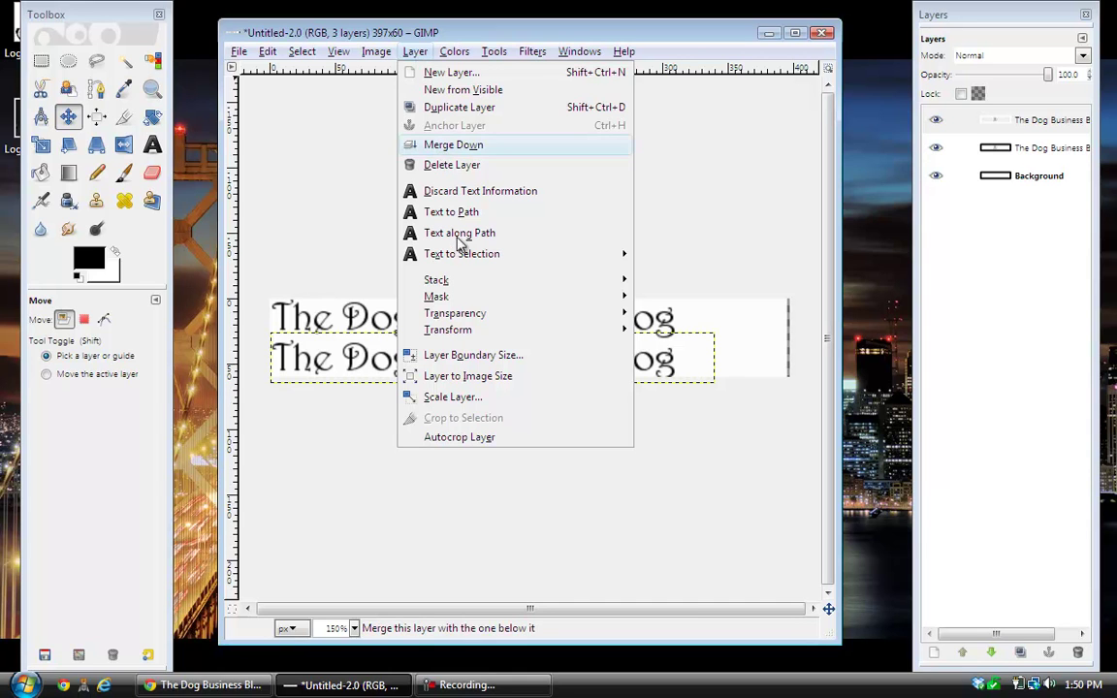
mouse_move(475, 334)
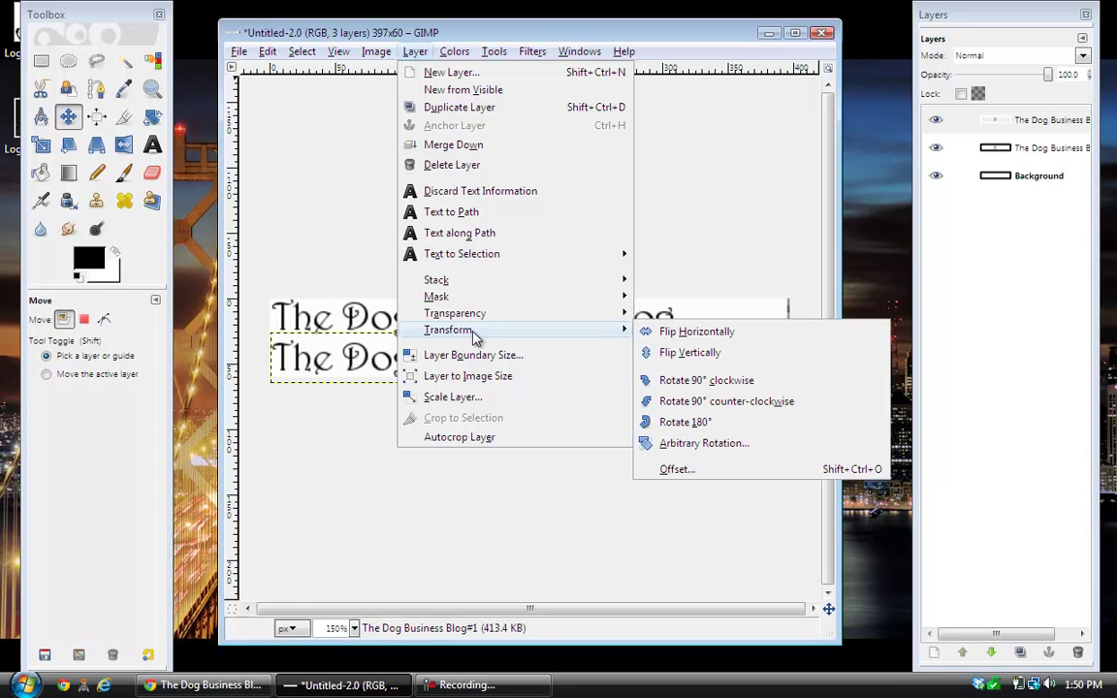
click(674, 356)
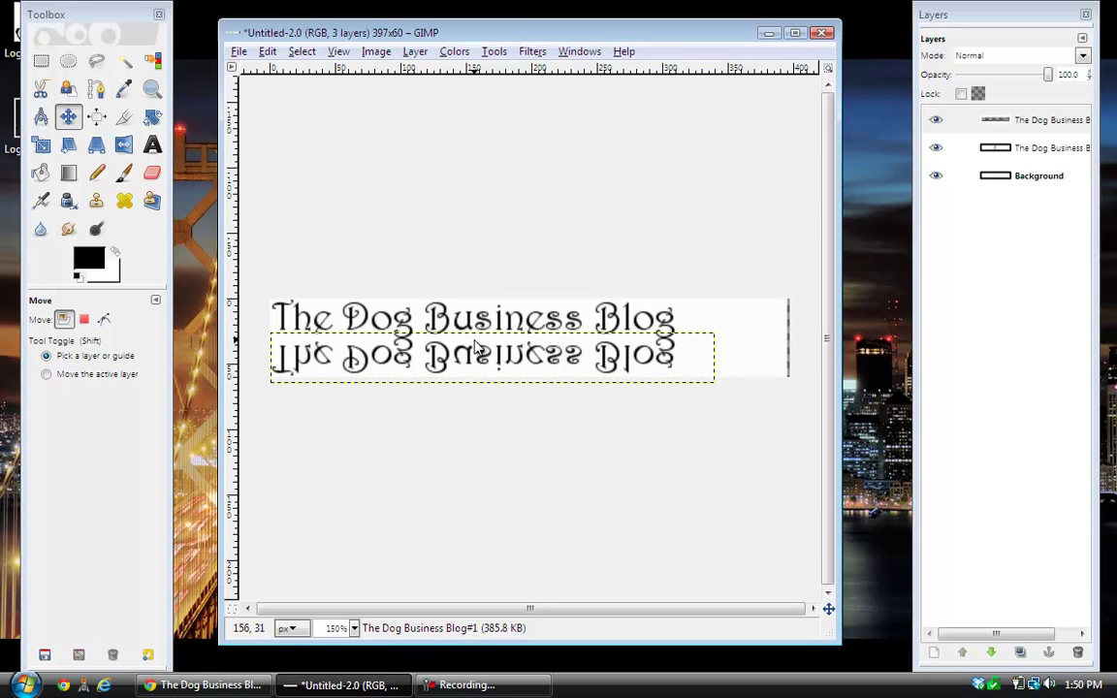
- Nudge the flipped copy into place just beneath the original title
click(68, 118)
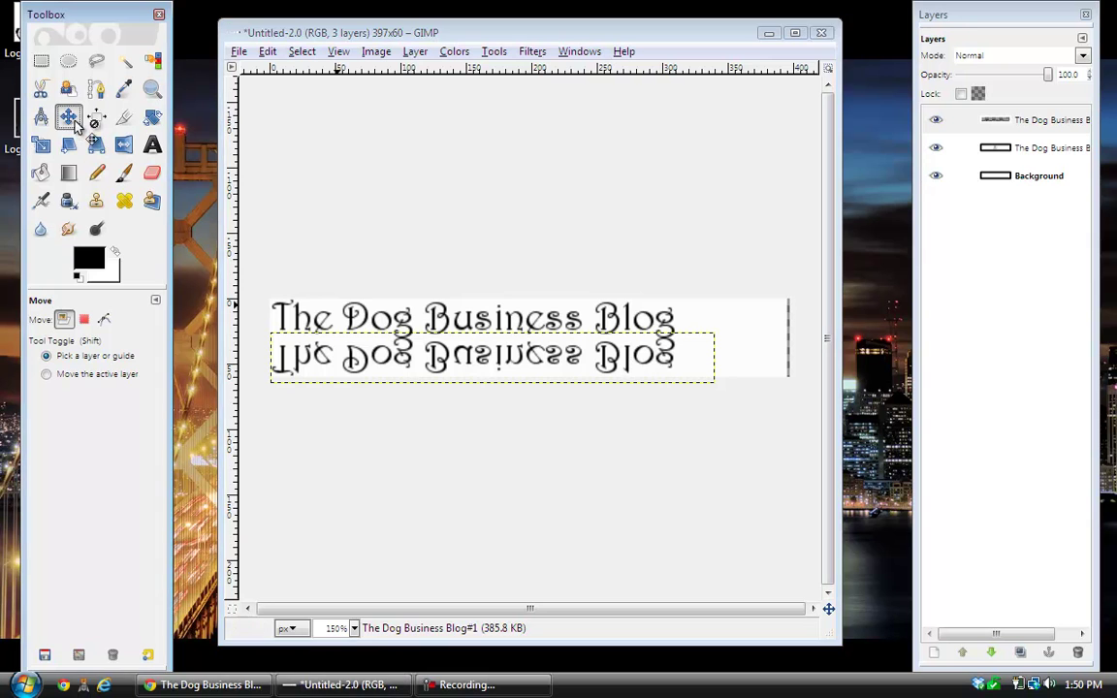
click(427, 359)
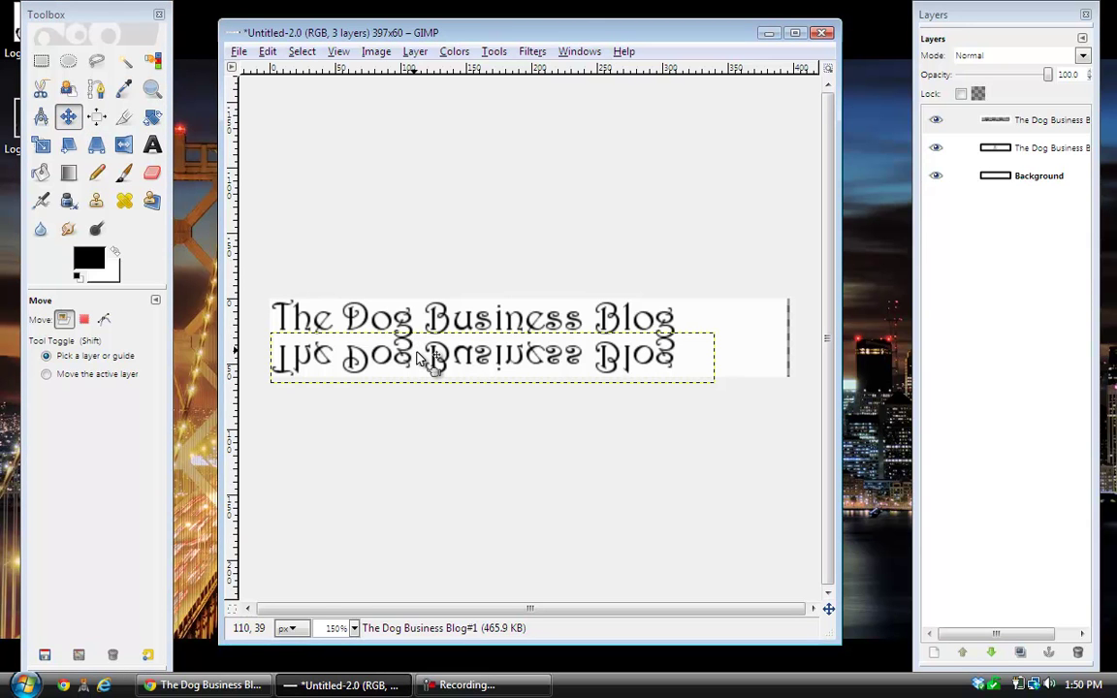
key(Down)
key(Down)
key(Down)
key(Down)
key(Down)
key(Down)
key(Down)
key(Up)
key(Up)
key(Up)
key(Up)
key(Up)
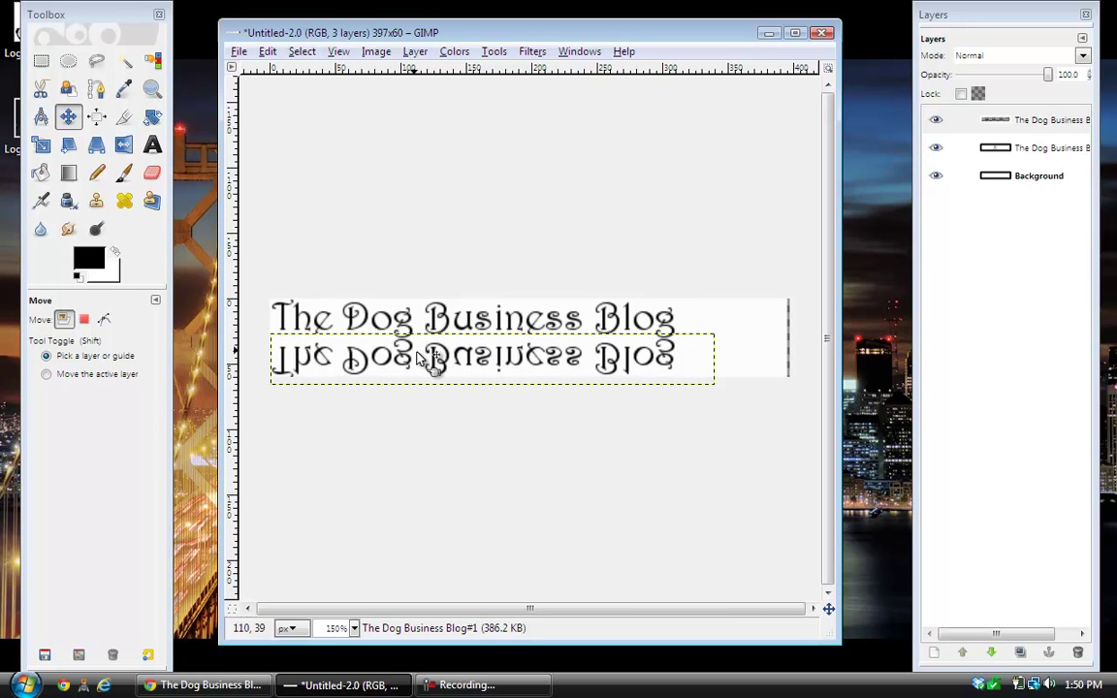
key(Up)
key(Up)
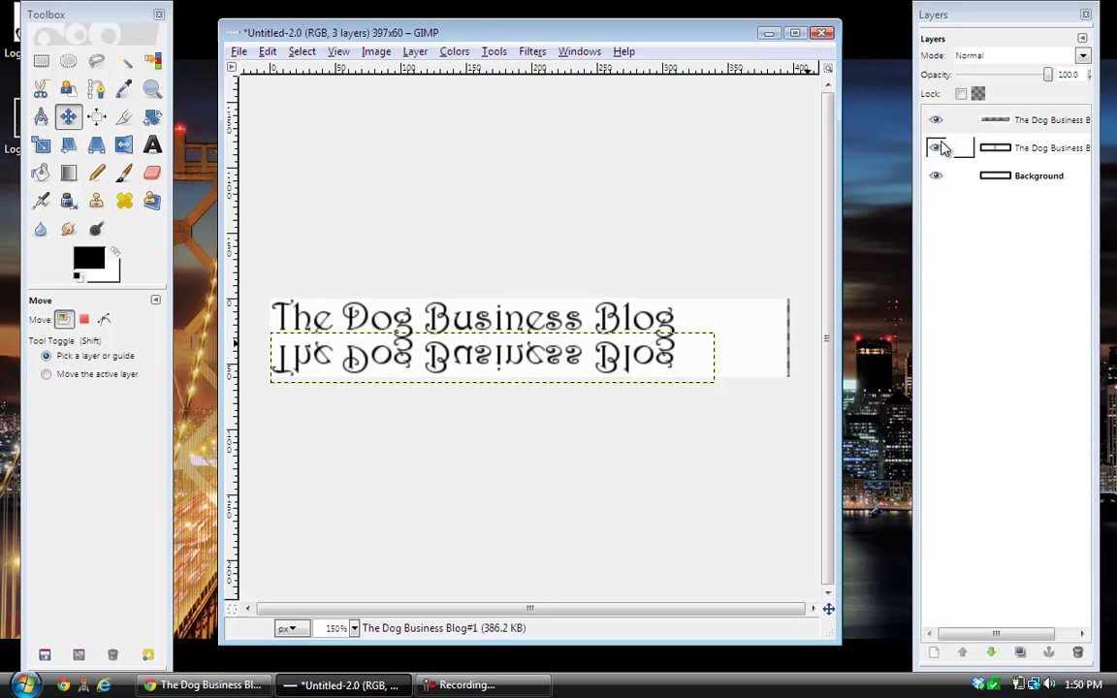
- Set the flipped title layer's opacity to 29.7 and keep that layer selected
click(1048, 74)
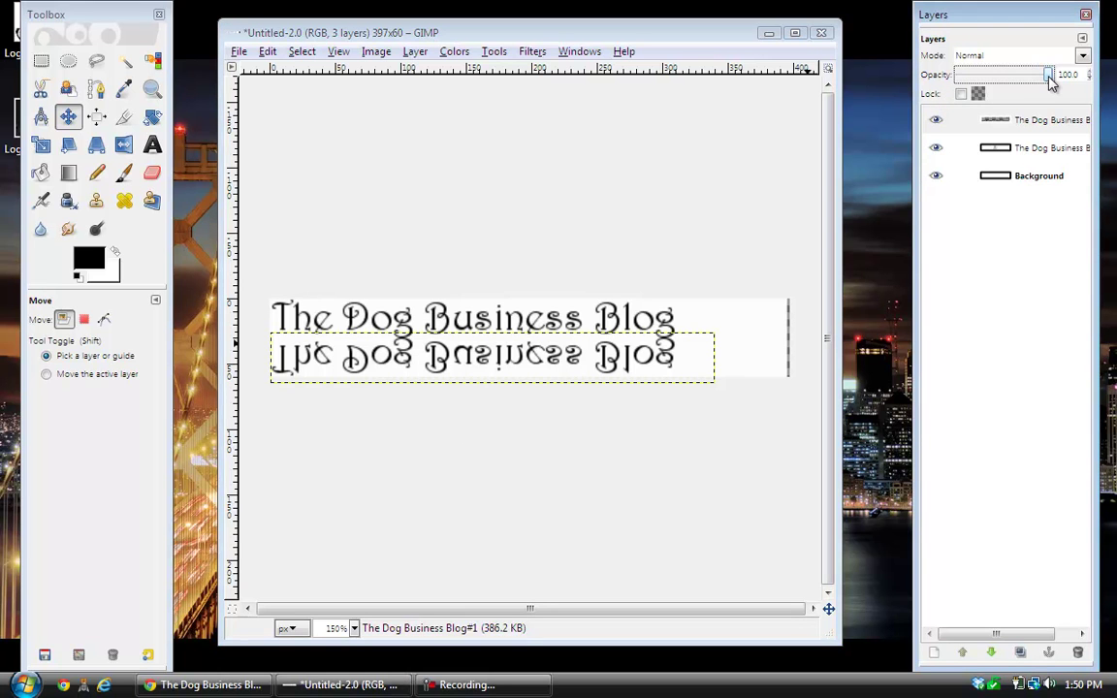
drag(1049, 76, 986, 82)
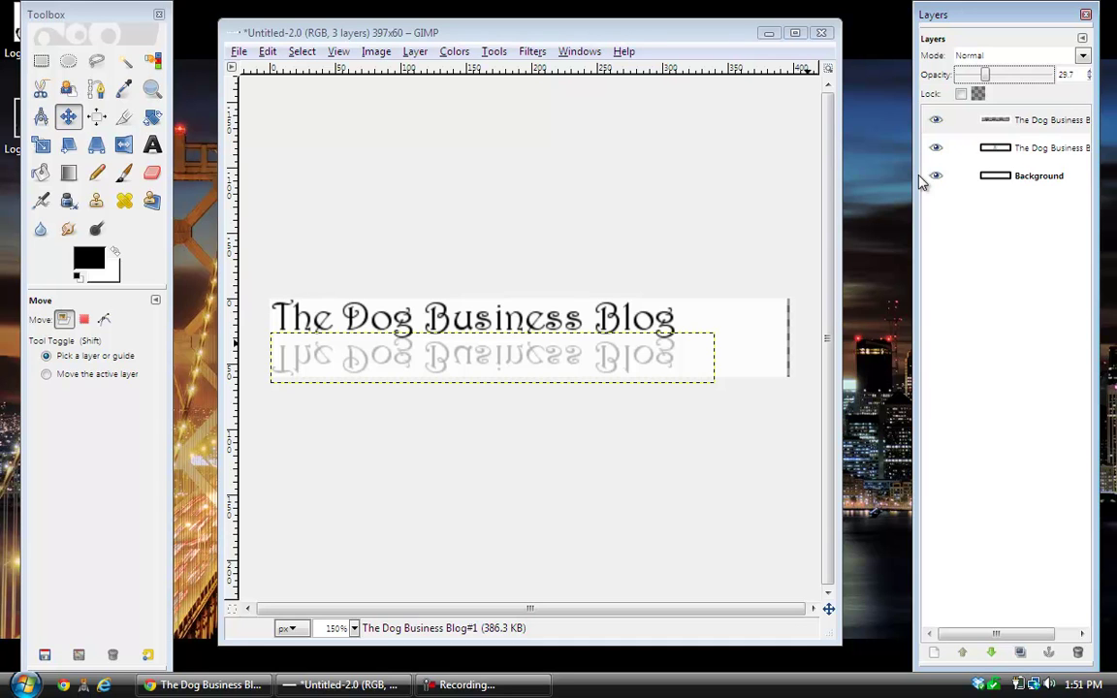
click(974, 349)
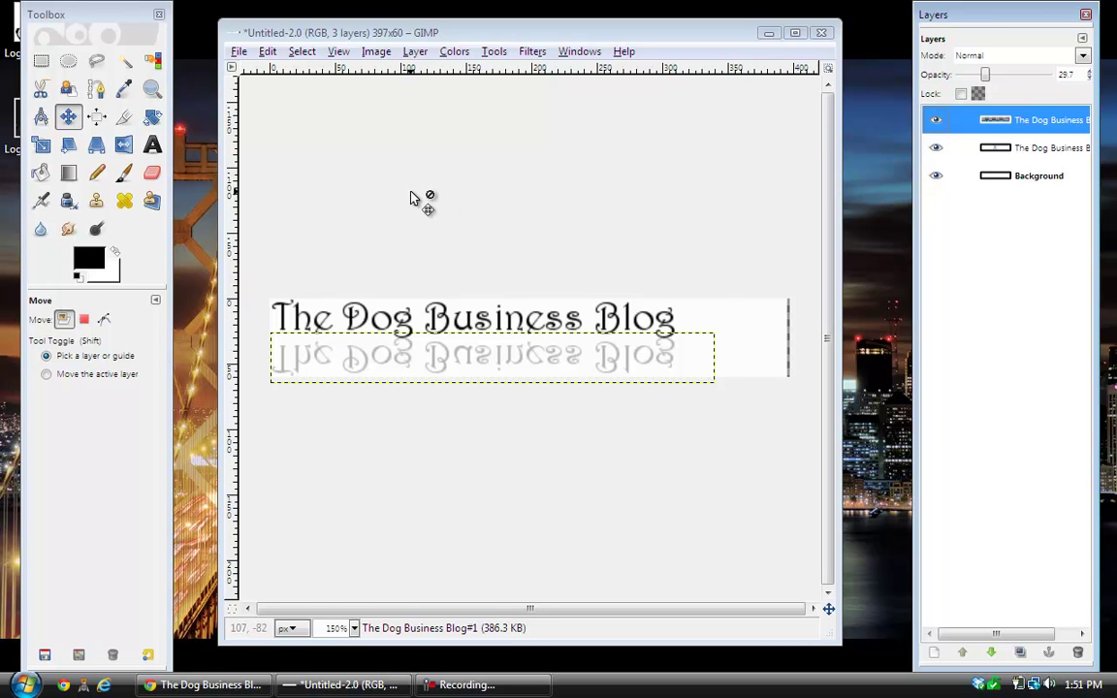
- Load Logo Image.png from the Desktop into the banner as a new layer
click(239, 52)
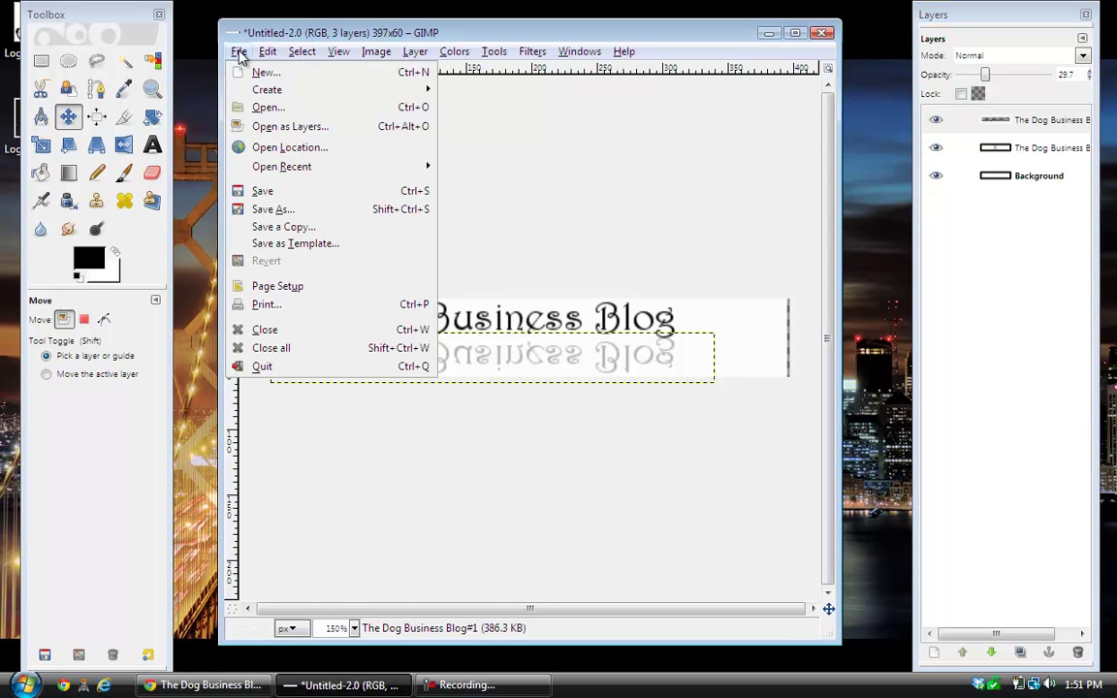
click(322, 133)
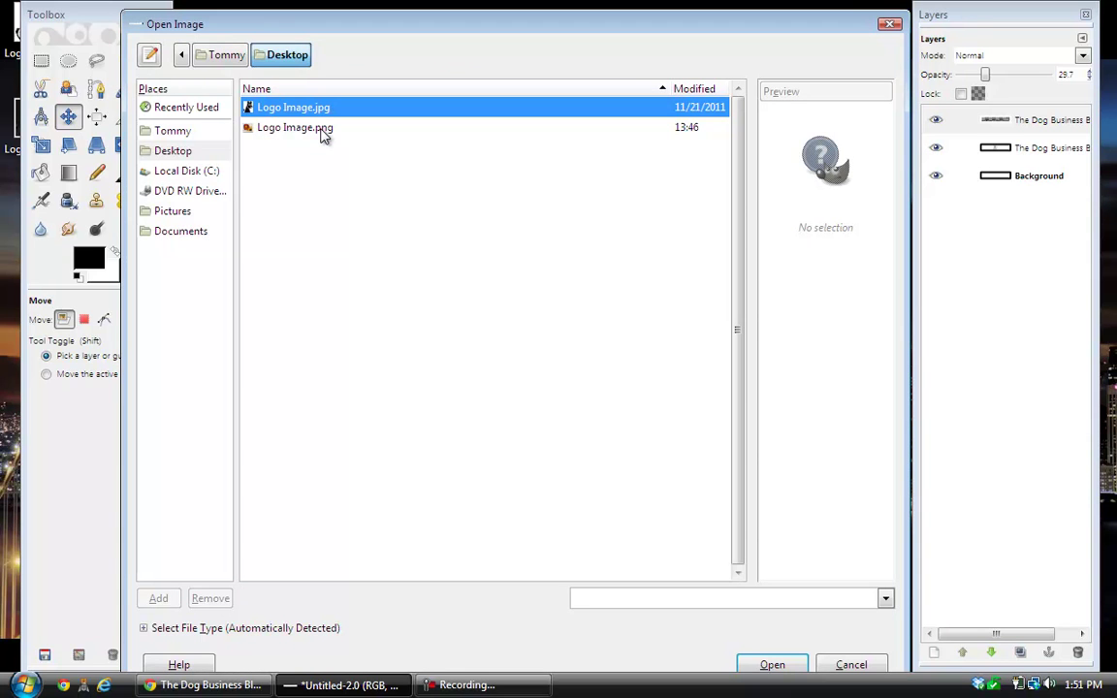
click(323, 133)
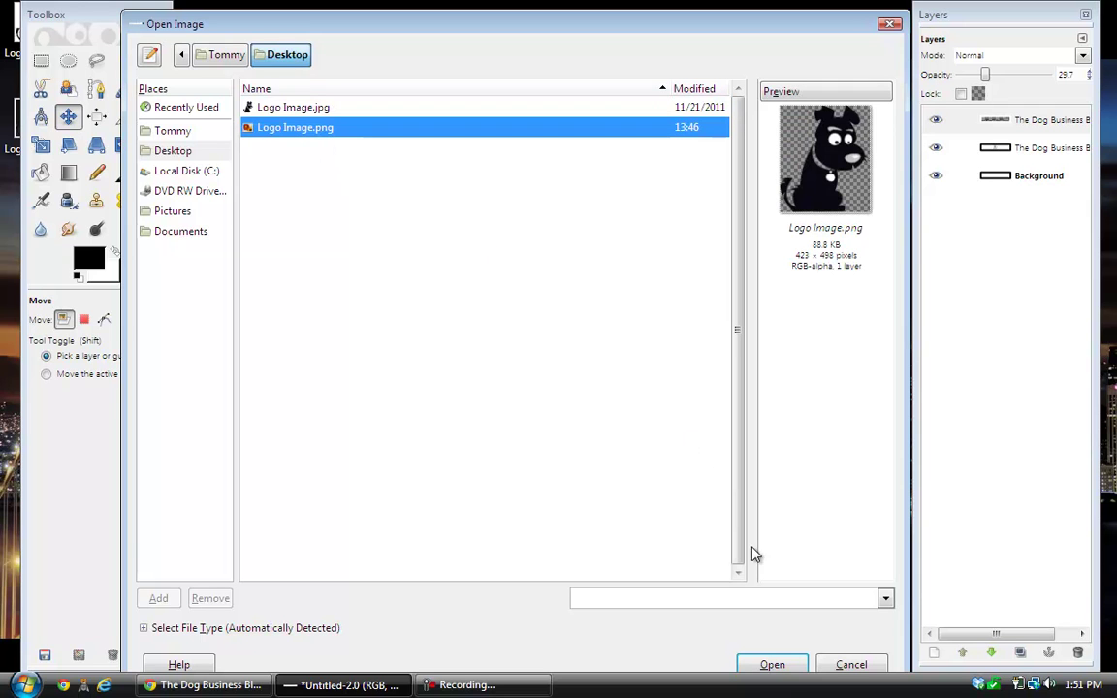
click(790, 667)
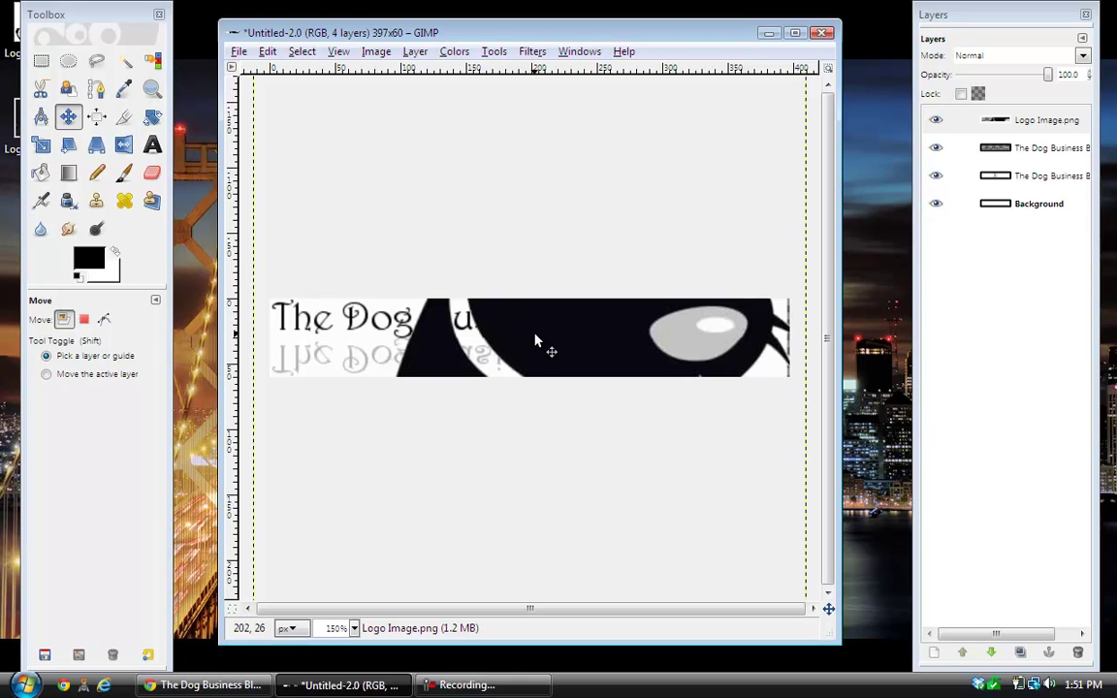
- Open Scale Layer for the Logo Image.png layer and enter a height of 60 pixels
right_click(1031, 123)
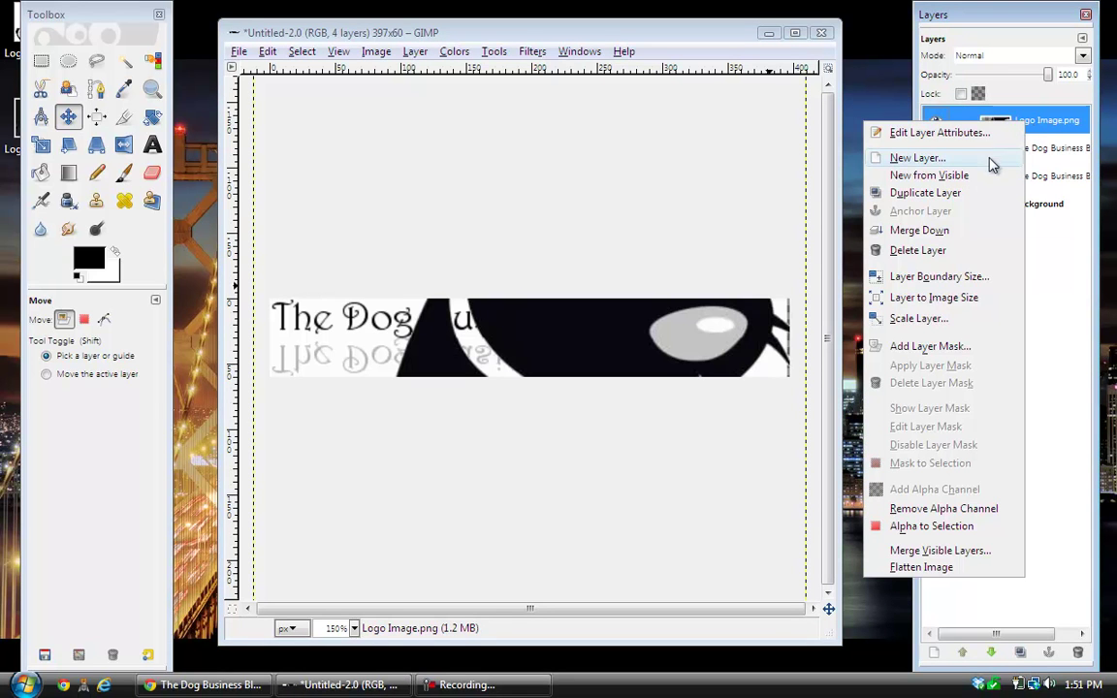
click(952, 322)
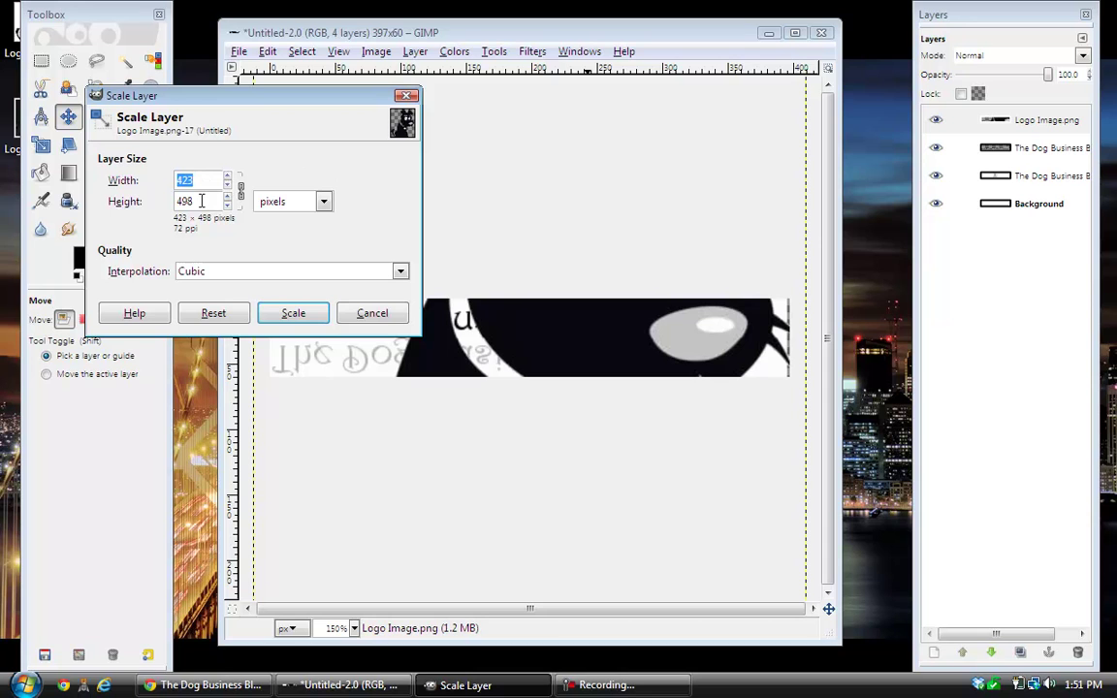
key(Tab)
text(60)
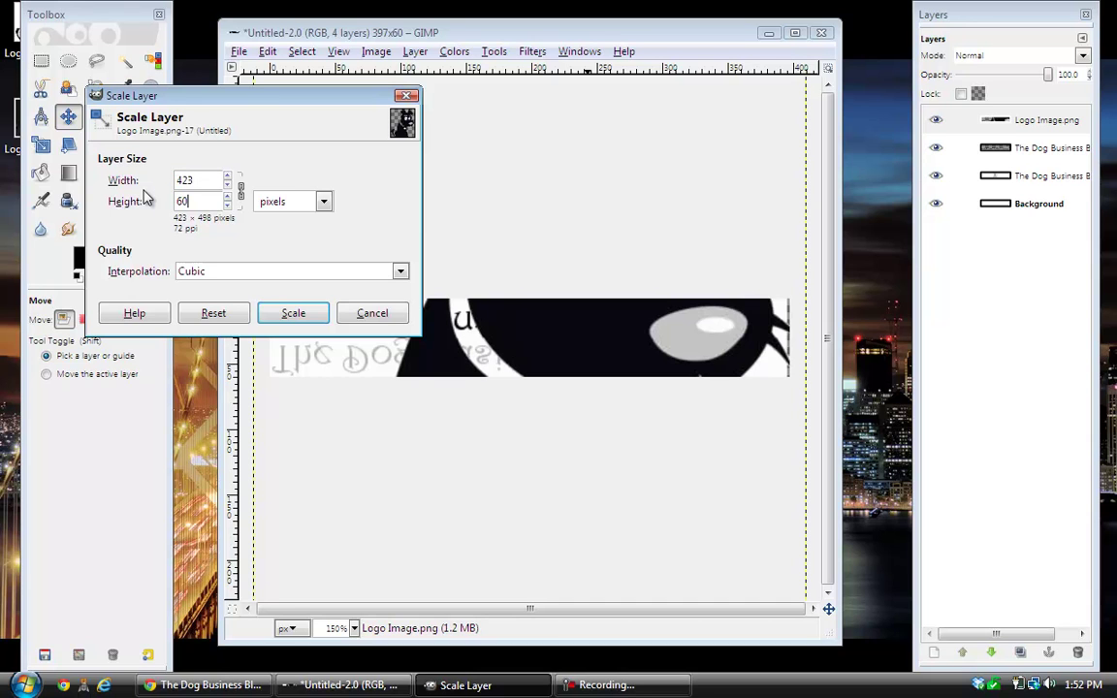
- Scale the logo to 60 pixels high and start shifting it right with the Move tool
click(294, 315)
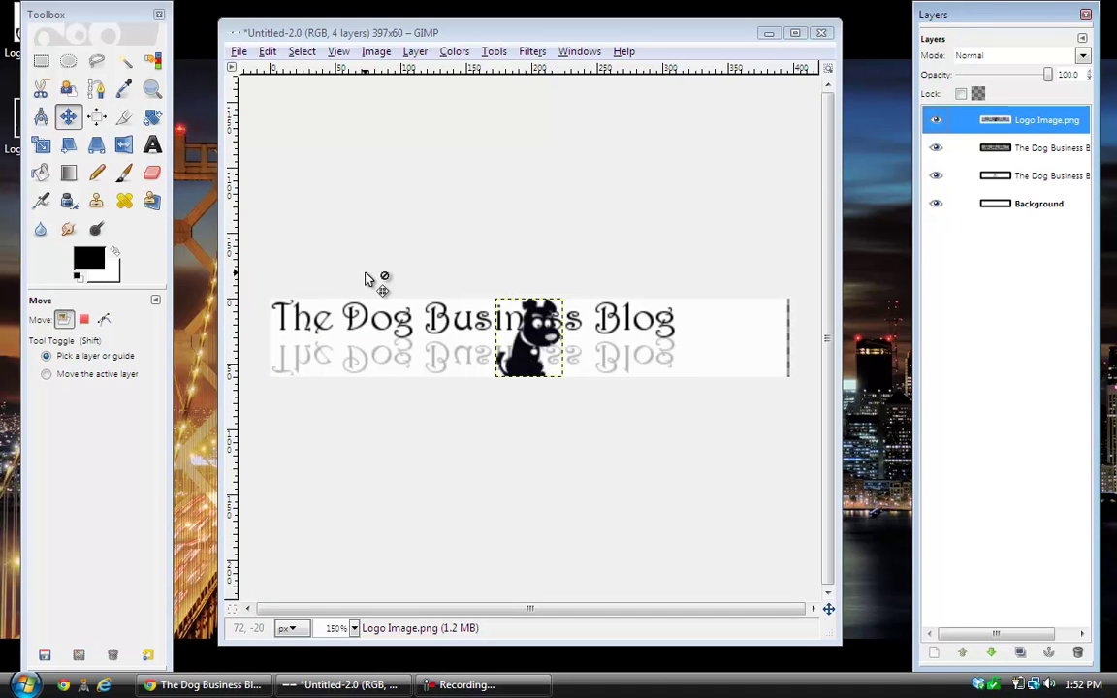
click(69, 118)
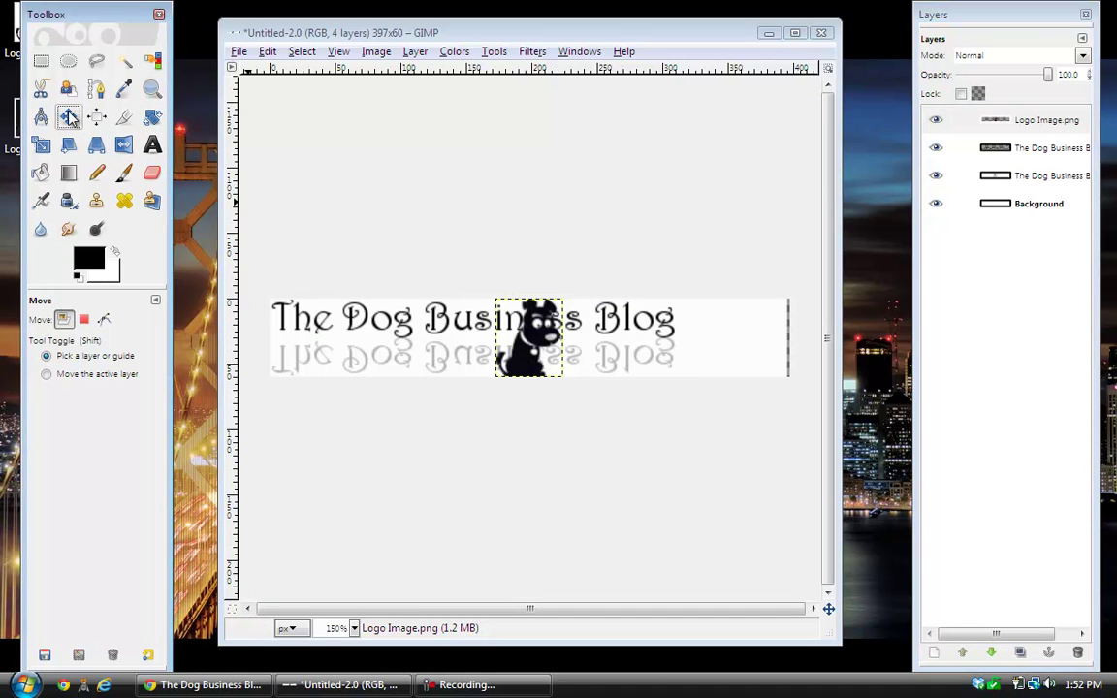
click(541, 345)
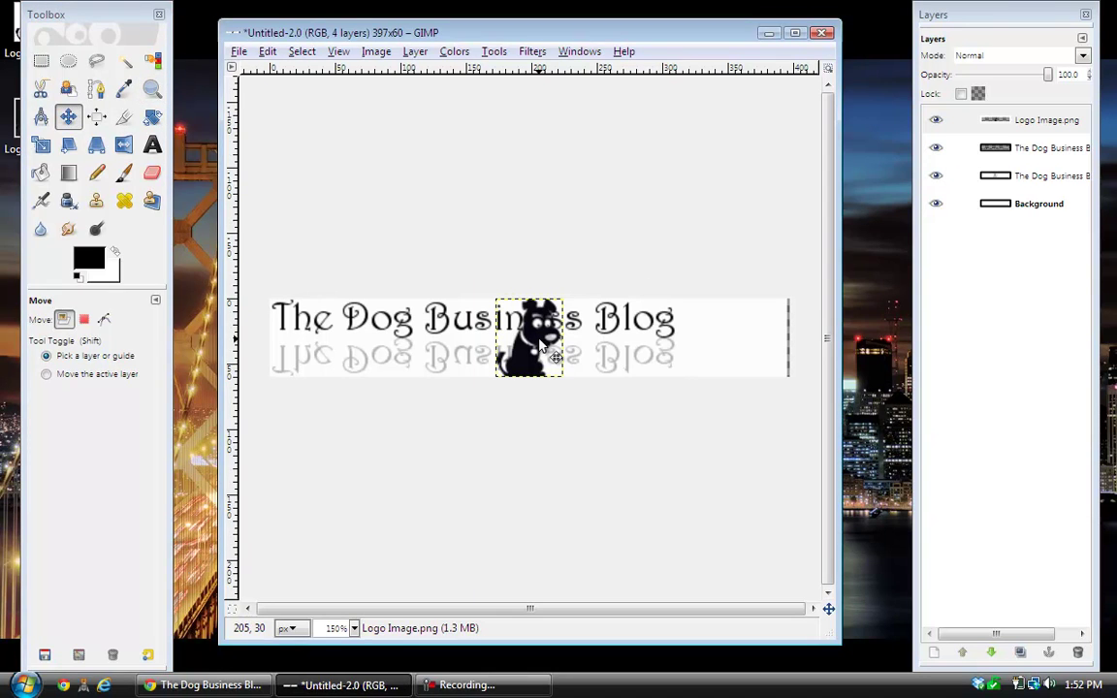
key(Right)
key(Right)
key(Right)
key(Right)
key(Right)
key(Right)
key(Right)
key(Right)
key(Right)
key(Right)
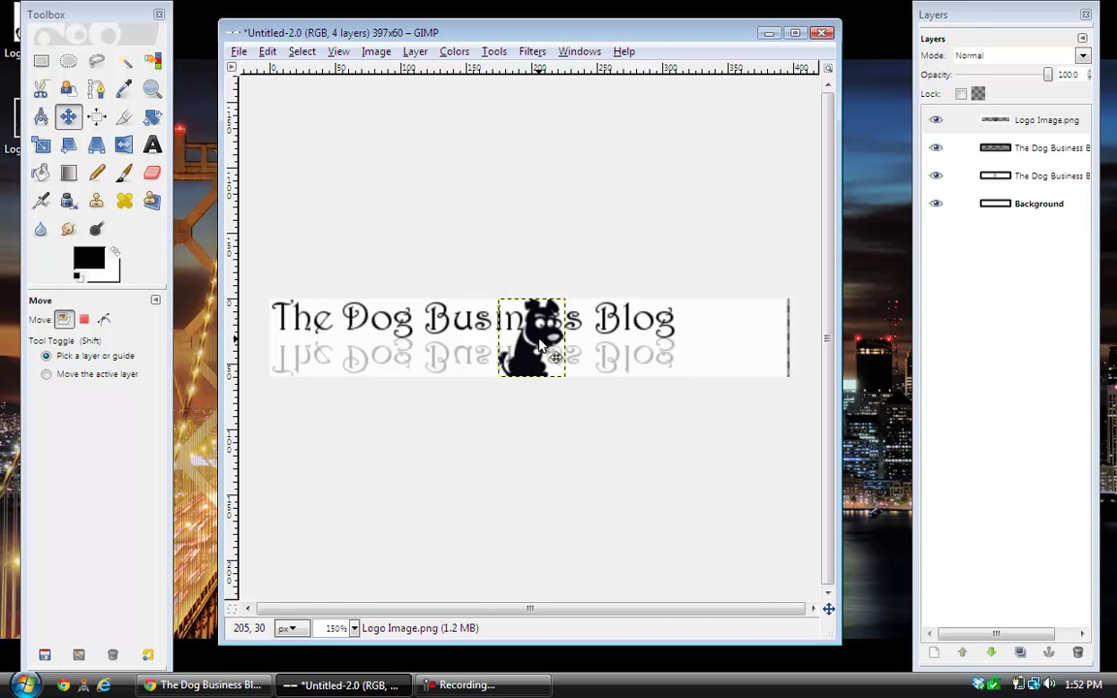
key(Right)
key(Right)
key(Right)
key(Right)
key(Right)
key(Right)
key(Right)
key(Right)
key(Right)
key(Right)
key(Right)
key(Right)
key(Right)
key(Right)
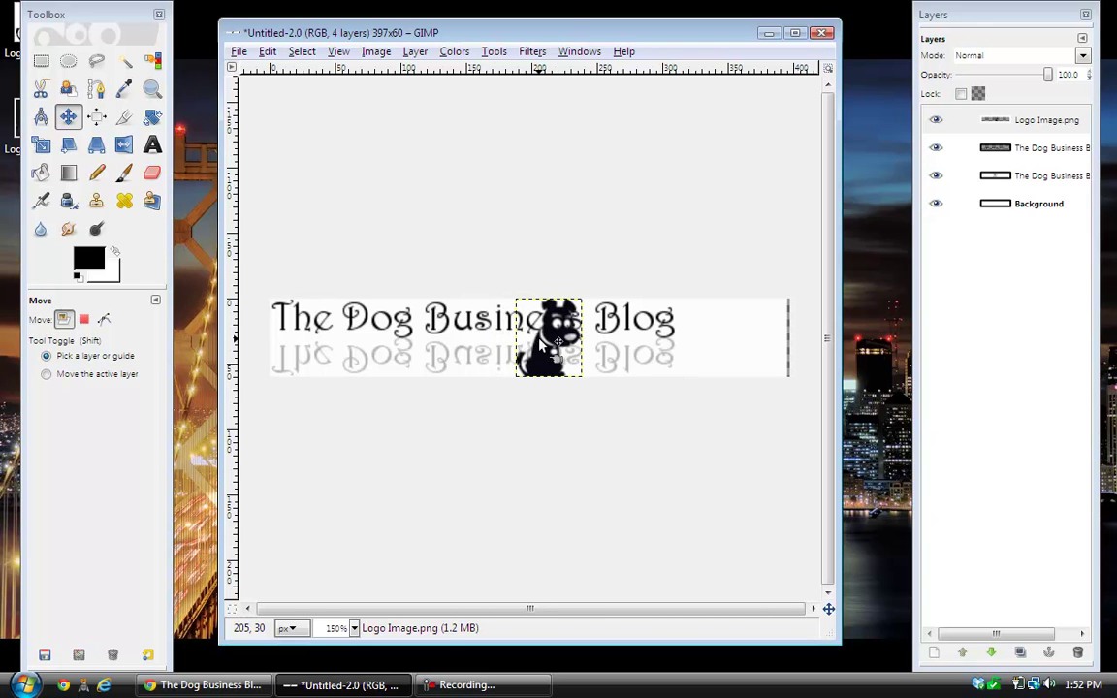
key(Right)
key(Right)
key(Right)
key(Right)
key(Right)
key(Right)
key(Right)
key(Right)
key(Right)
key(Right)
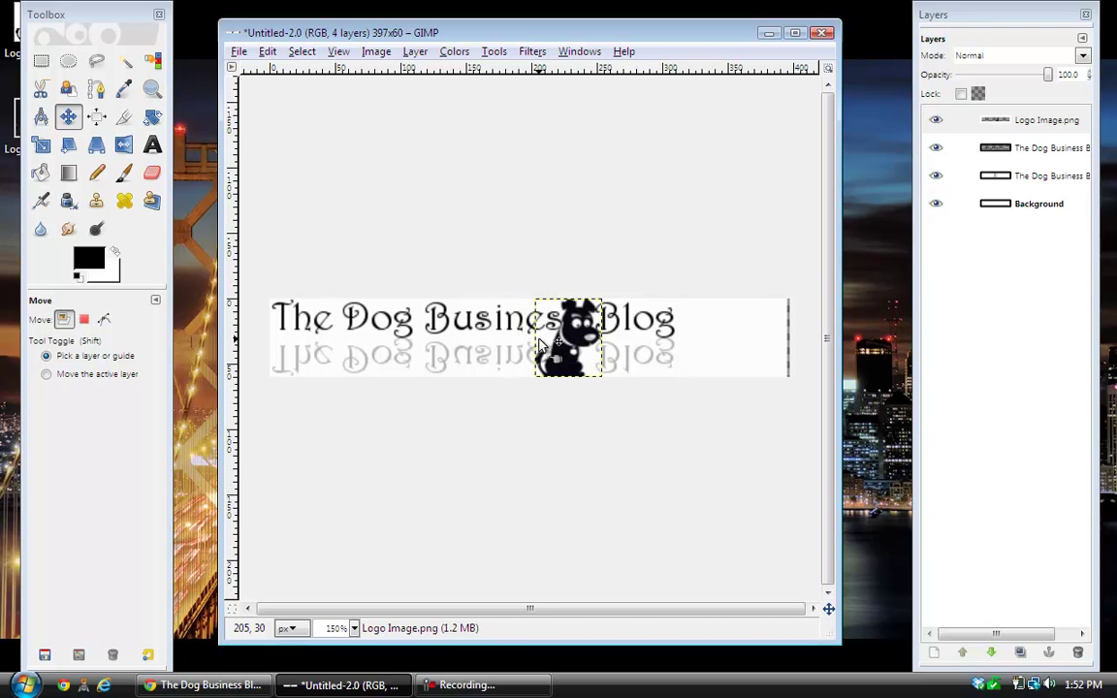
key(Right)
key(Right)
key(Right)
key(Right)
key(Right)
key(Right)
key(Right)
key(Right)
key(Right)
key(Right)
key(Right)
key(Right)
key(Right)
key(Right)
key(Right)
key(Right)
key(Right)
key(Right)
key(Right)
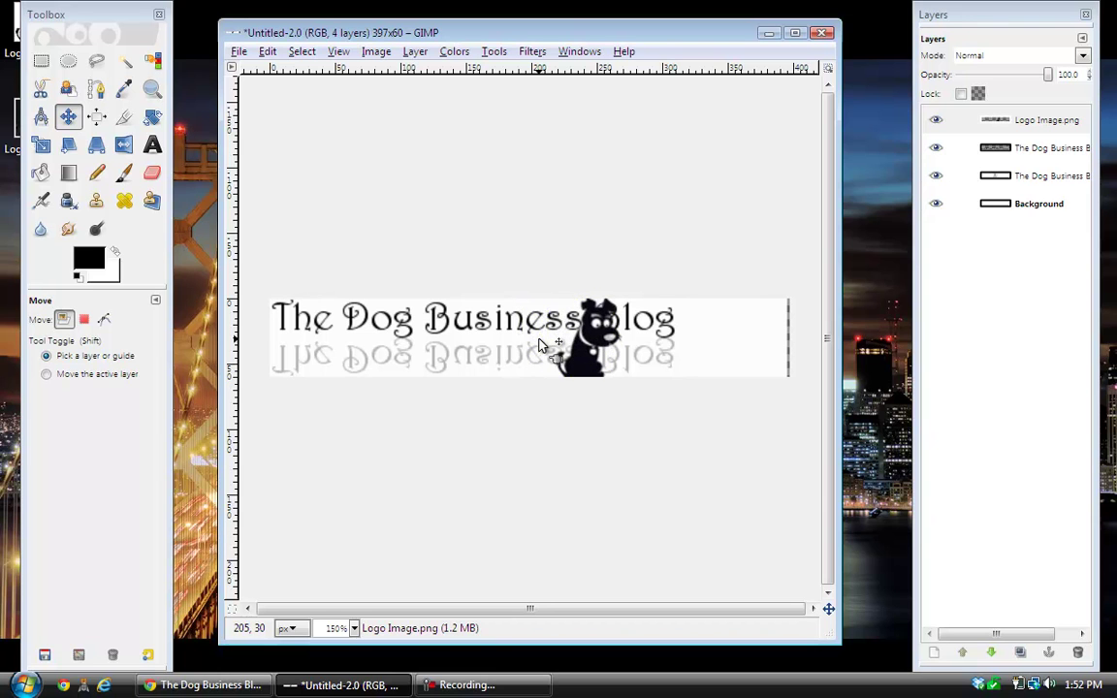
- Shift the dog logo right until it clears 'Blog', then select the Background layer
key(Right)
key(Right)
key(Right)
key(Right)
key(Right)
key(Right)
key(Right)
key(Right)
key(Right)
key(Right)
key(Right)
key(Right)
key(Right)
key(Right)
key(Right)
key(Right)
key(Right)
key(Right)
key(Right)
key(Right)
key(Right)
key(Right)
key(Right)
key(Right)
key(Right)
key(Right)
key(Right)
key(Right)
key(Right)
key(Right)
key(Right)
key(Right)
key(Right)
key(Right)
key(Right)
key(Right)
key(Right)
key(Right)
key(Right)
key(Right)
key(Right)
key(Right)
key(Right)
key(Right)
key(Right)
key(Right)
key(Right)
key(Right)
key(Right)
key(Right)
key(Right)
key(Right)
key(Right)
key(Right)
key(Right)
key(Right)
key(Right)
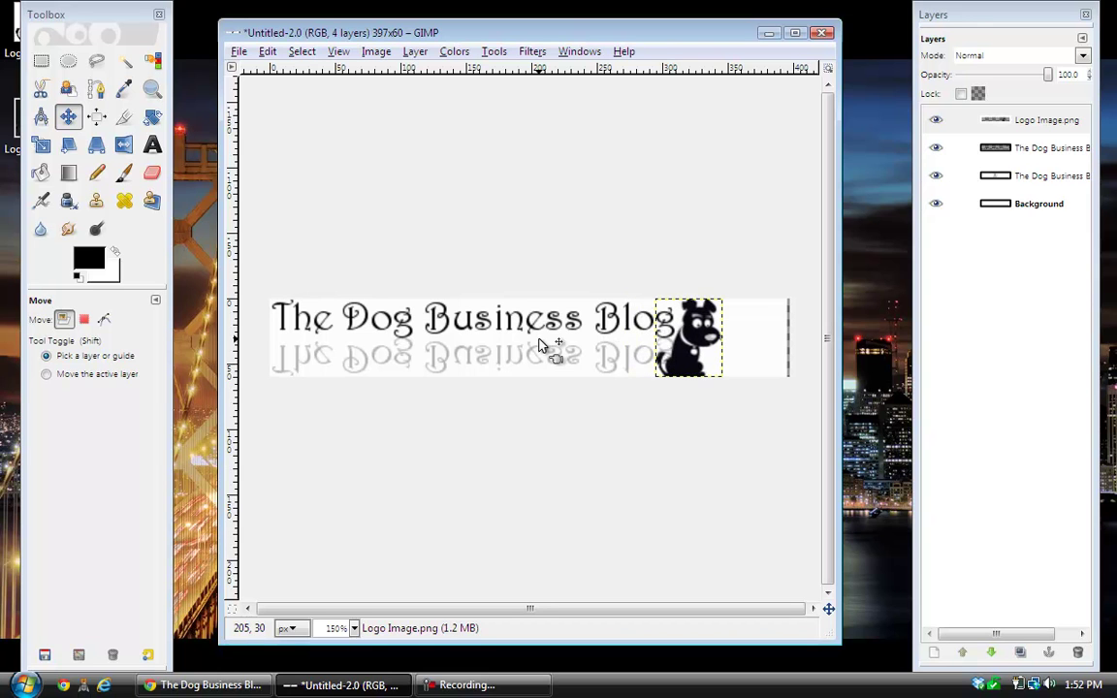
key(Right)
key(Right)
key(Right)
key(Right)
key(Right)
key(Right)
key(Right)
key(Right)
key(Right)
key(Right)
key(Right)
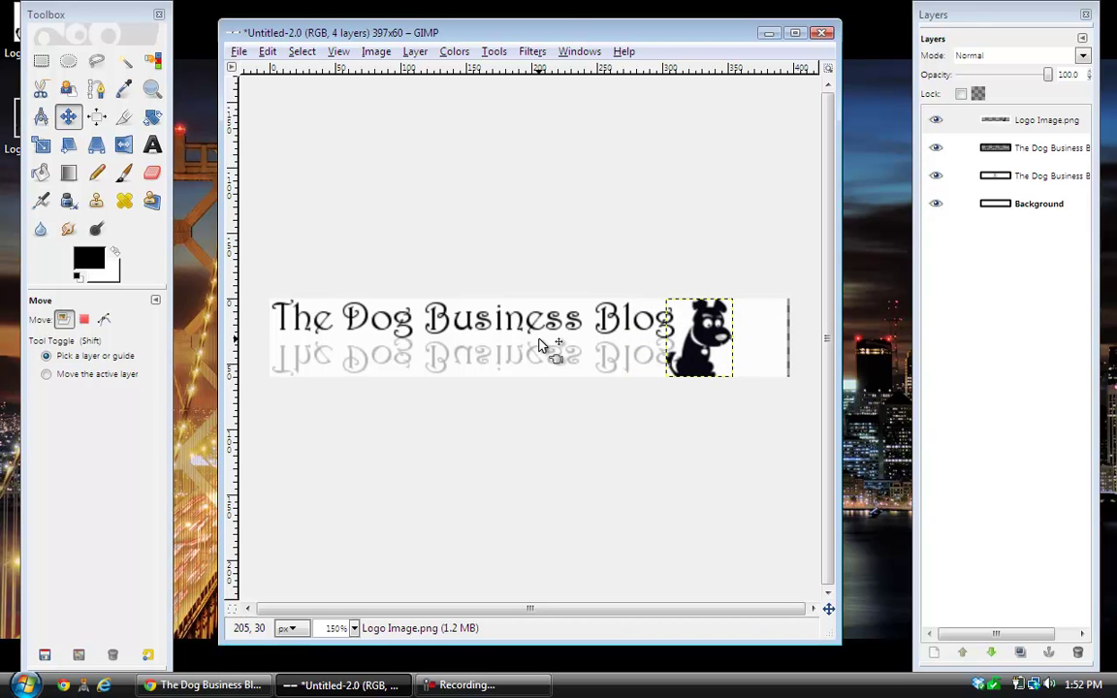
key(Right)
key(Right)
key(Right)
key(Right)
key(Right)
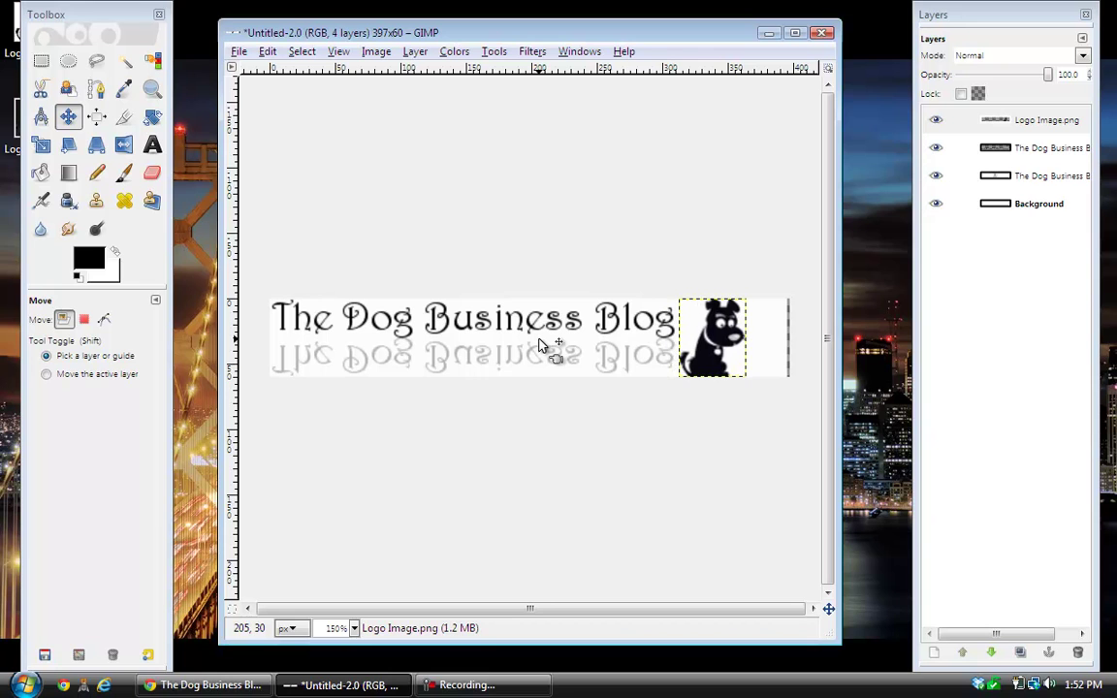
key(Right)
key(Right)
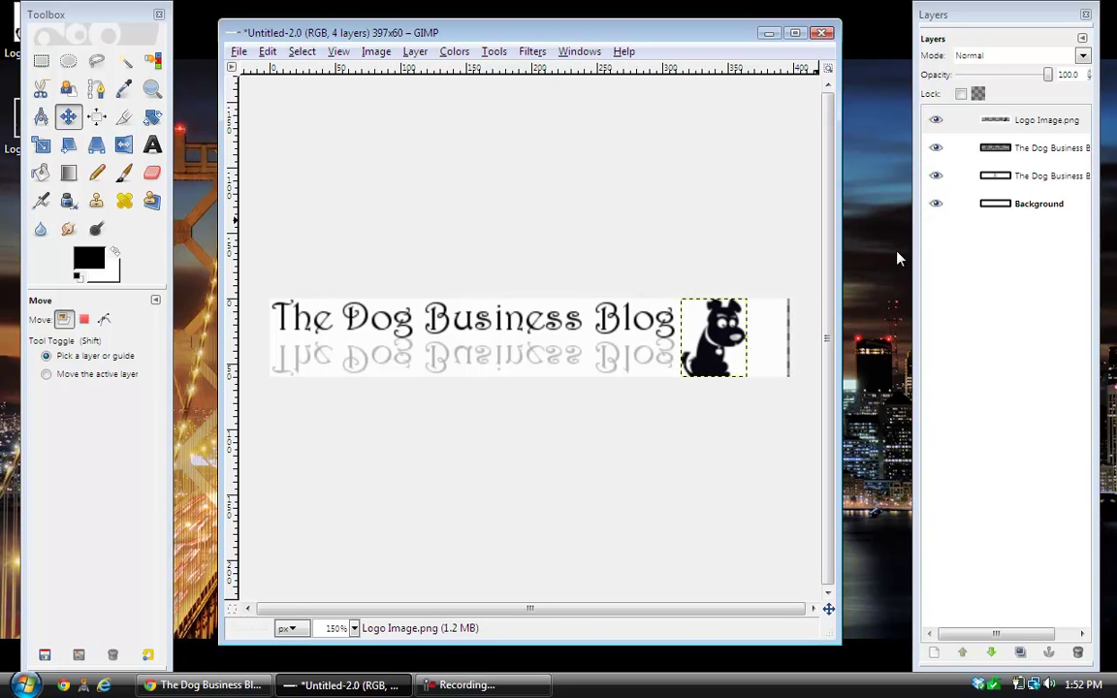
click(1000, 215)
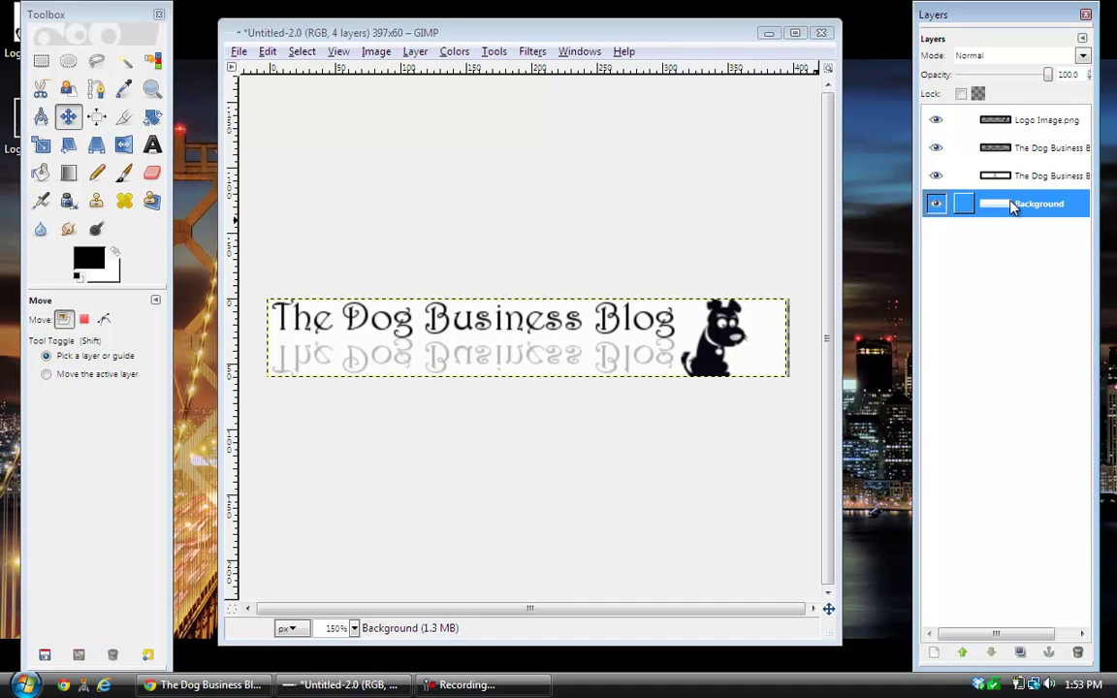
- Add an alpha channel to the Background layer and clear its white fill to transparency
right_click(1014, 206)
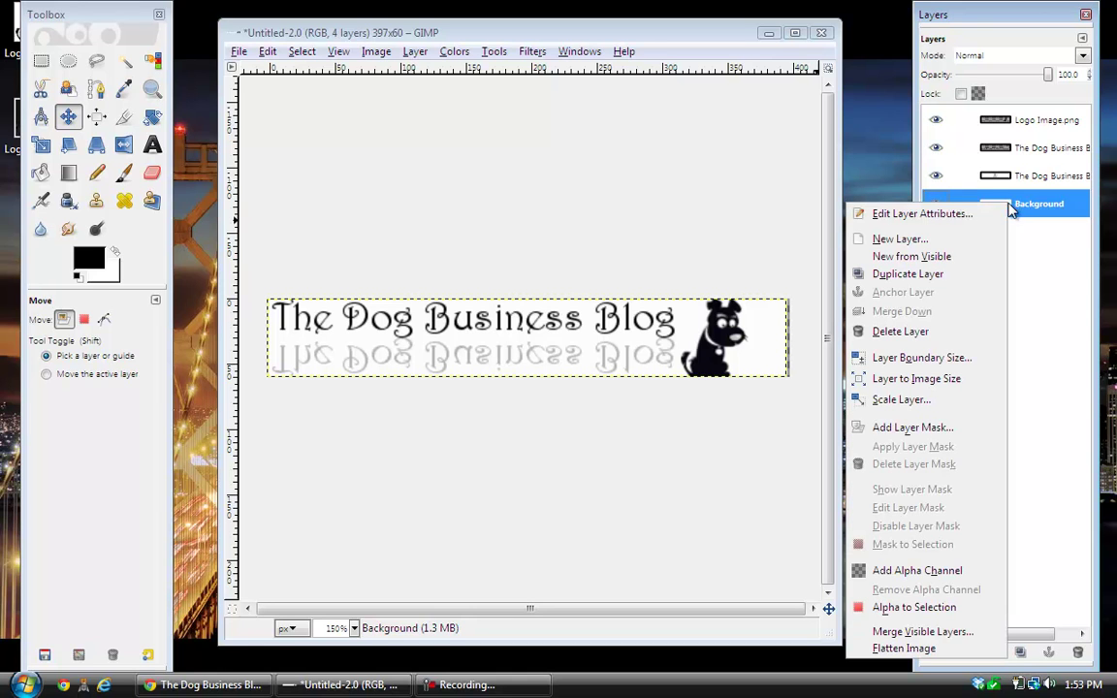
click(954, 573)
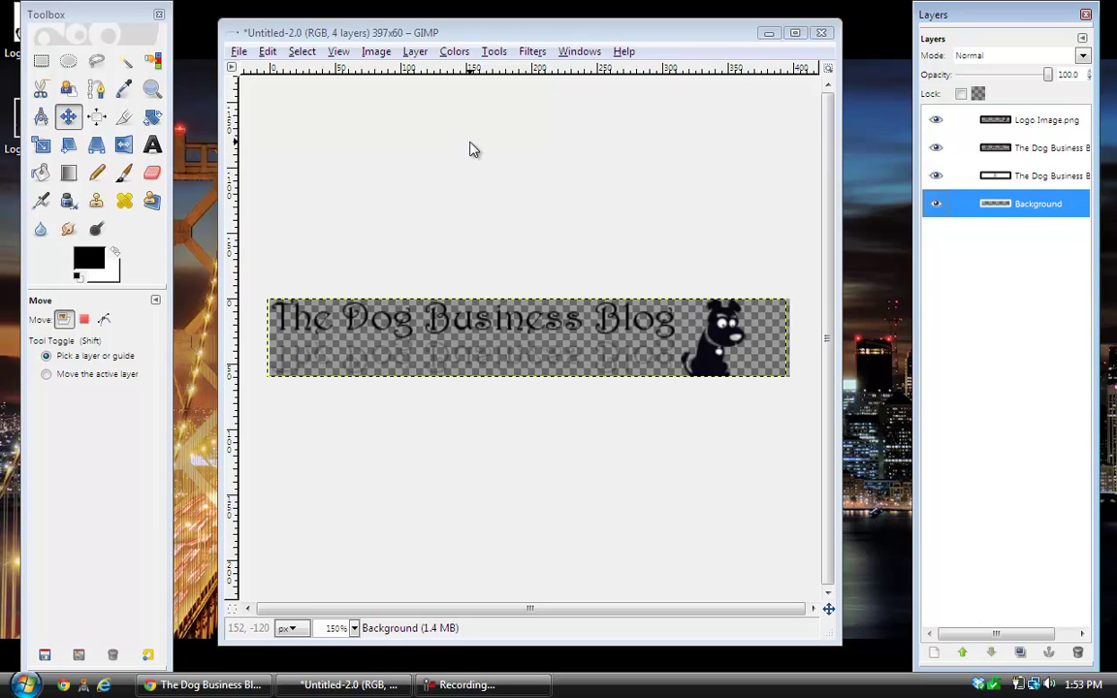
click(239, 51)
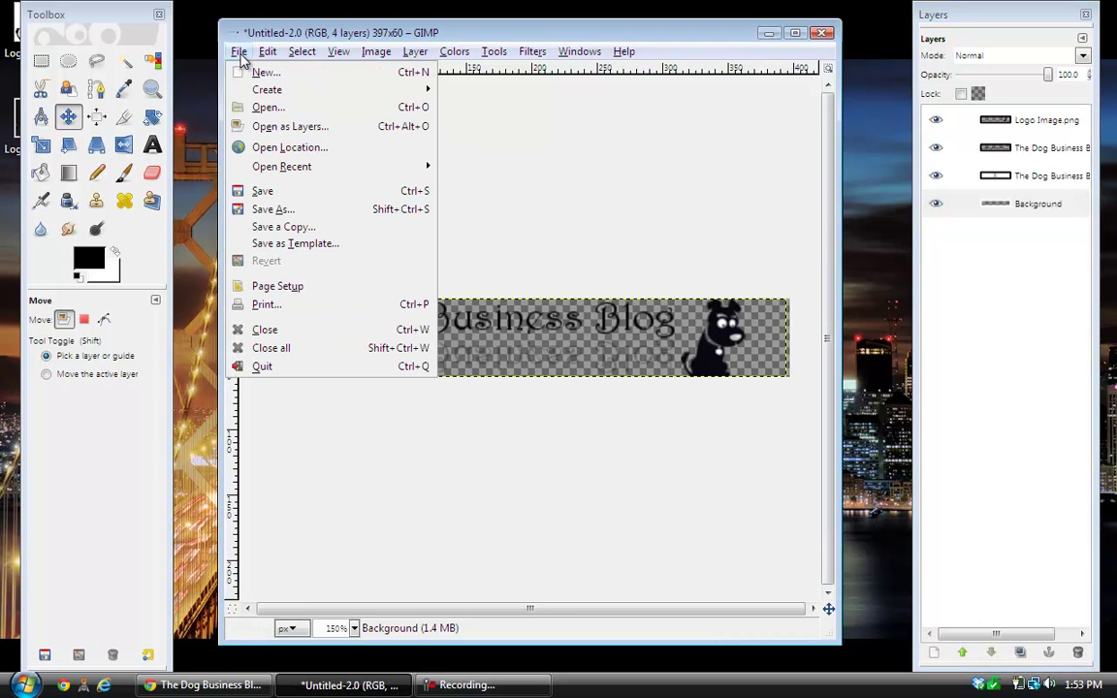
- Export the banner to the Desktop as Logo.png, merging visible layers, with default PNG options
click(289, 212)
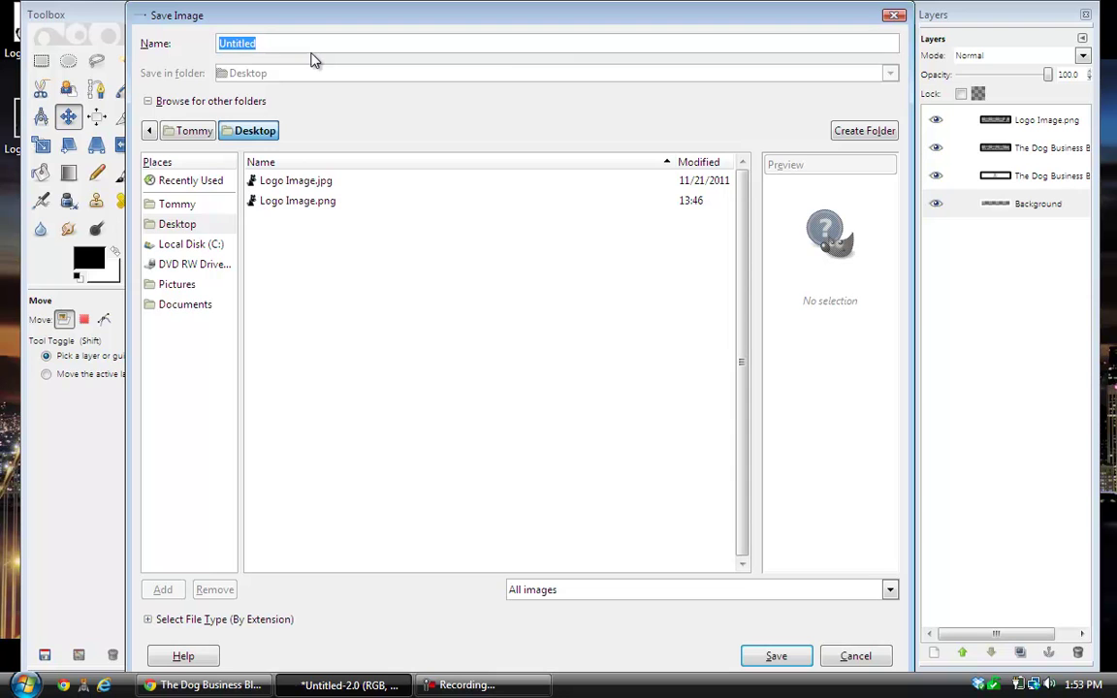
text(Logo.png)
click(778, 656)
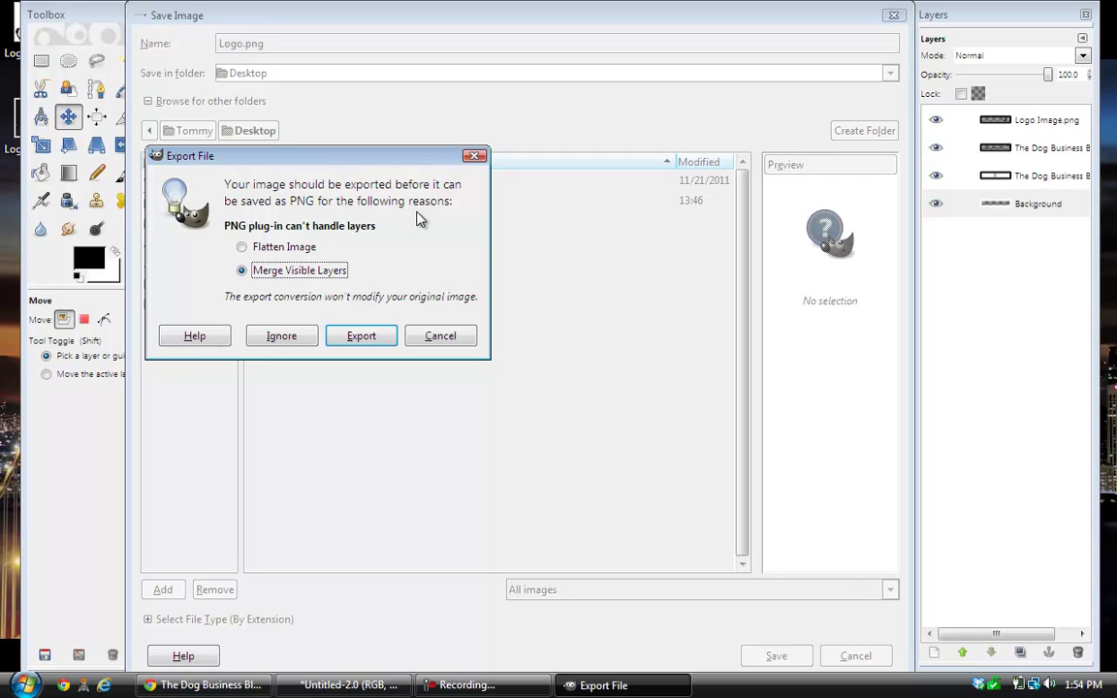
click(361, 335)
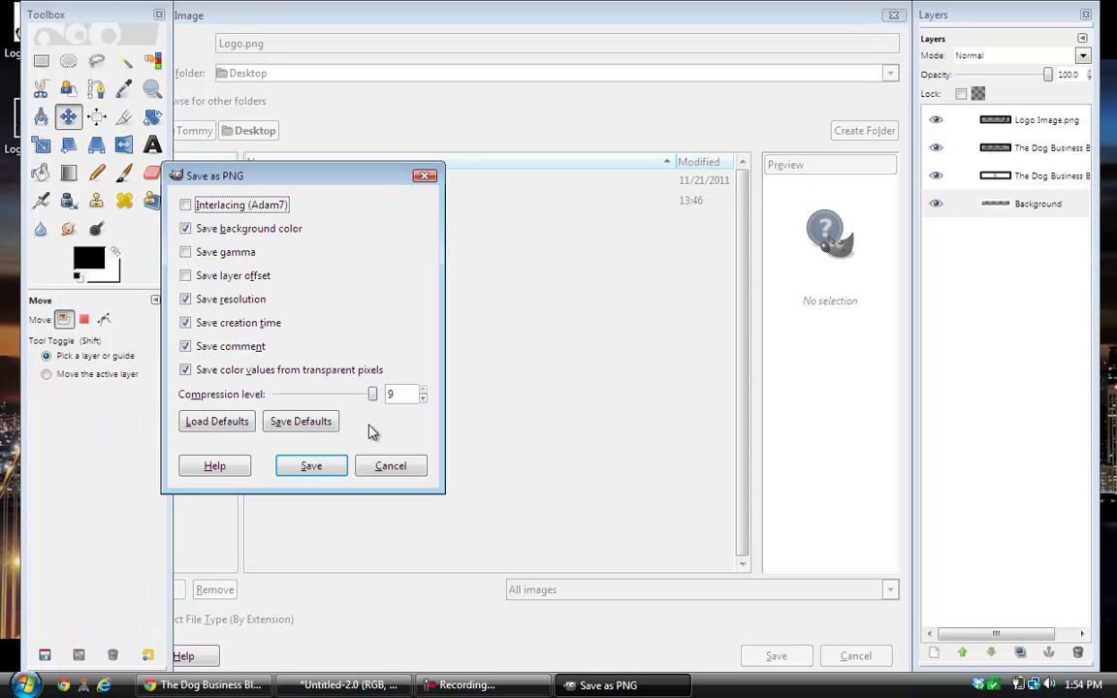
click(327, 467)
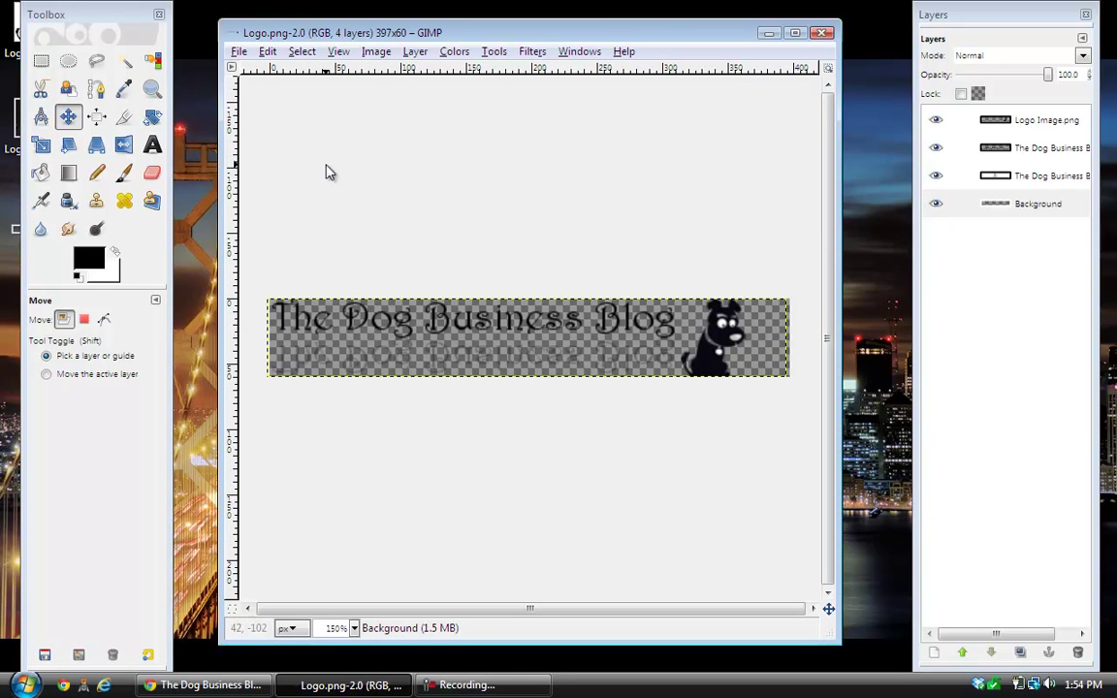
click(238, 52)
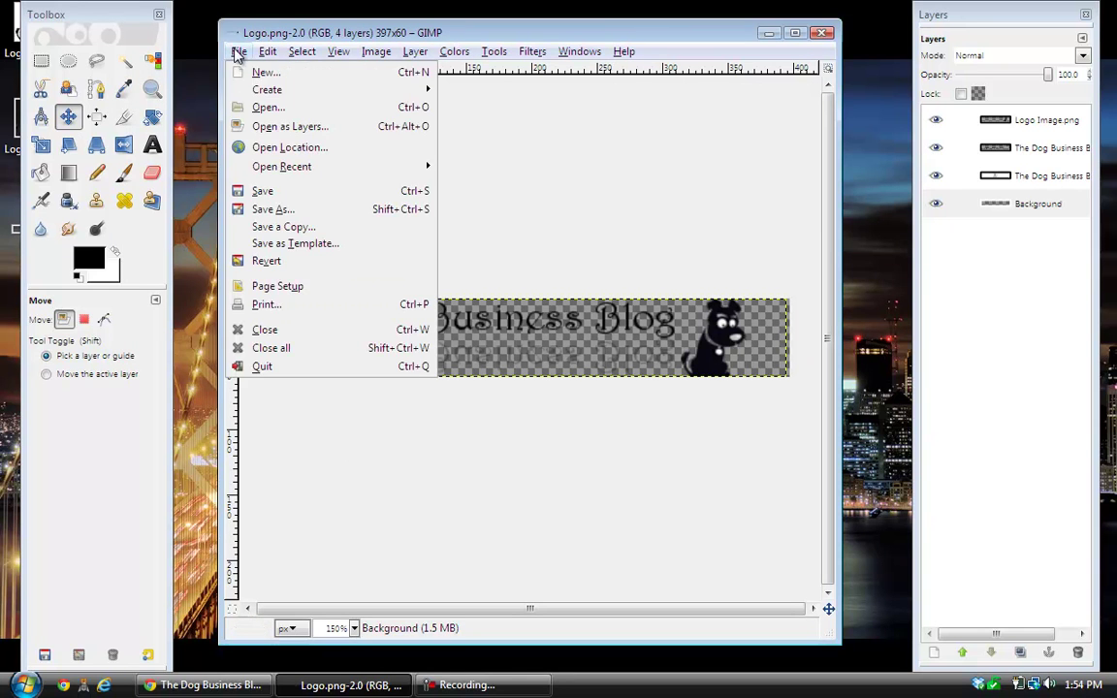
click(300, 211)
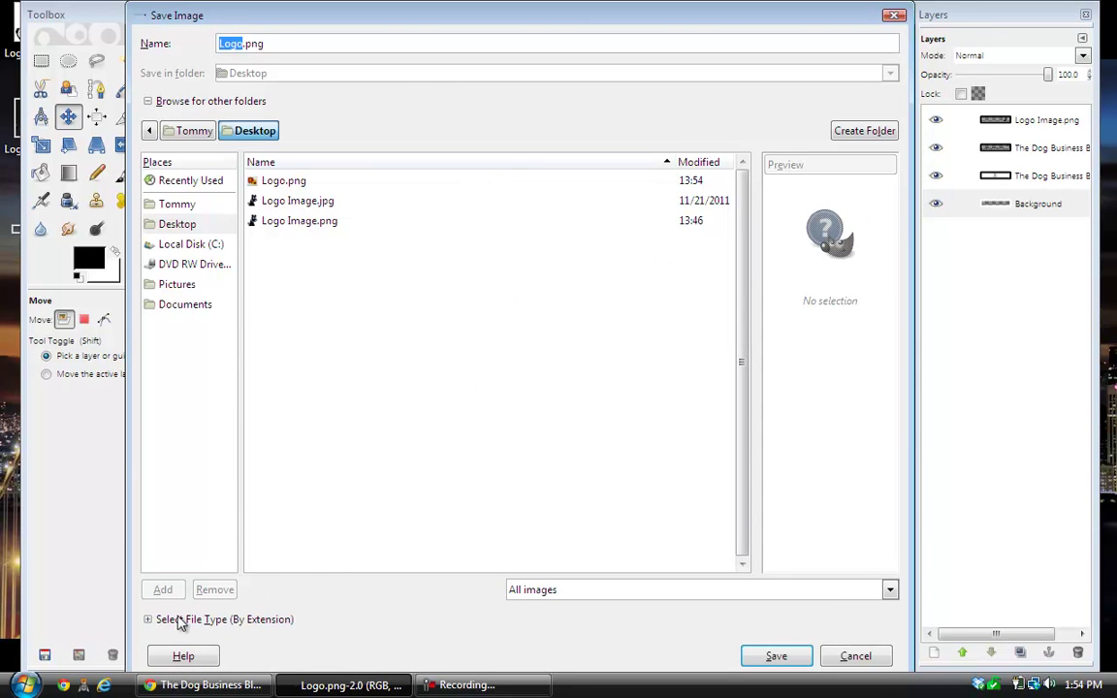
click(151, 621)
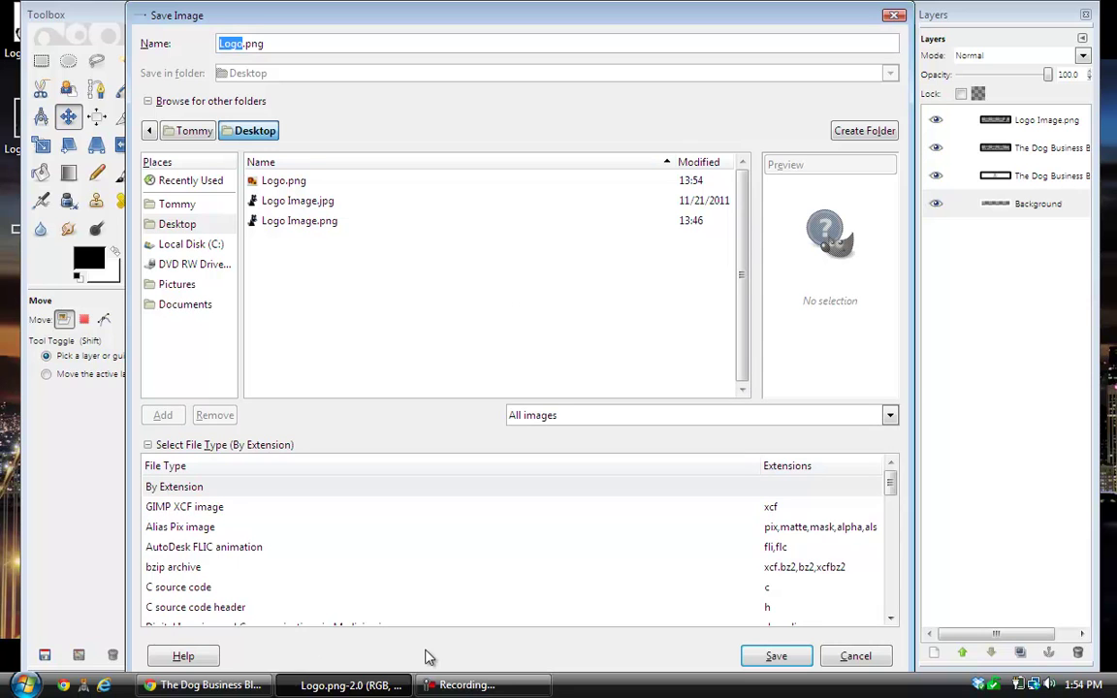
click(776, 507)
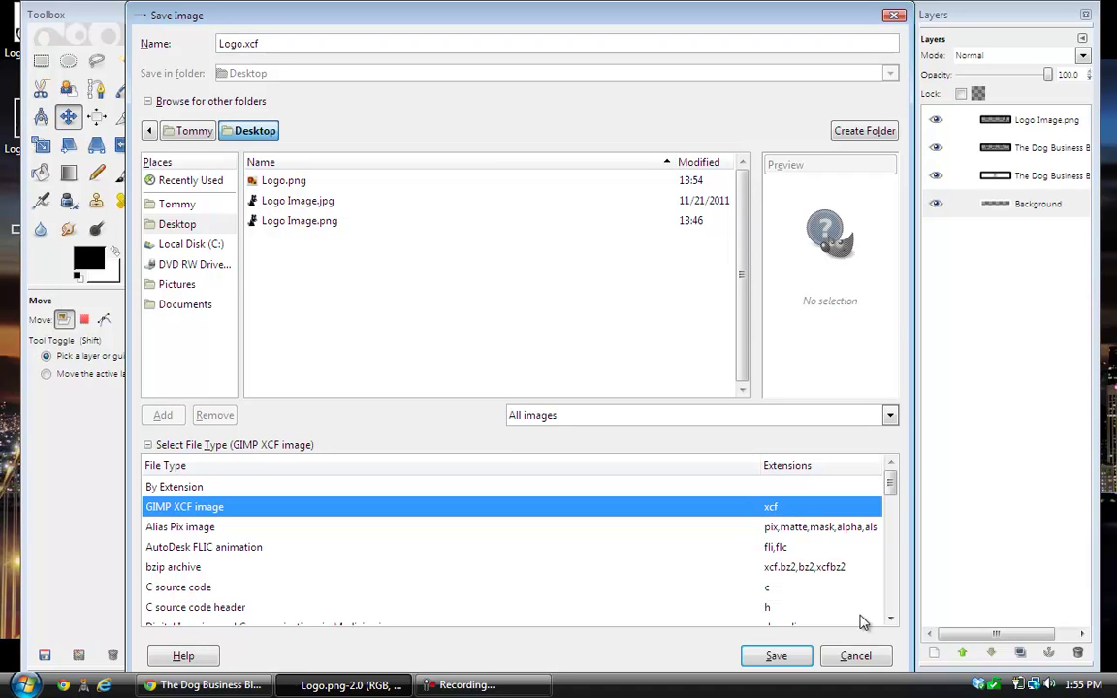
click(866, 657)
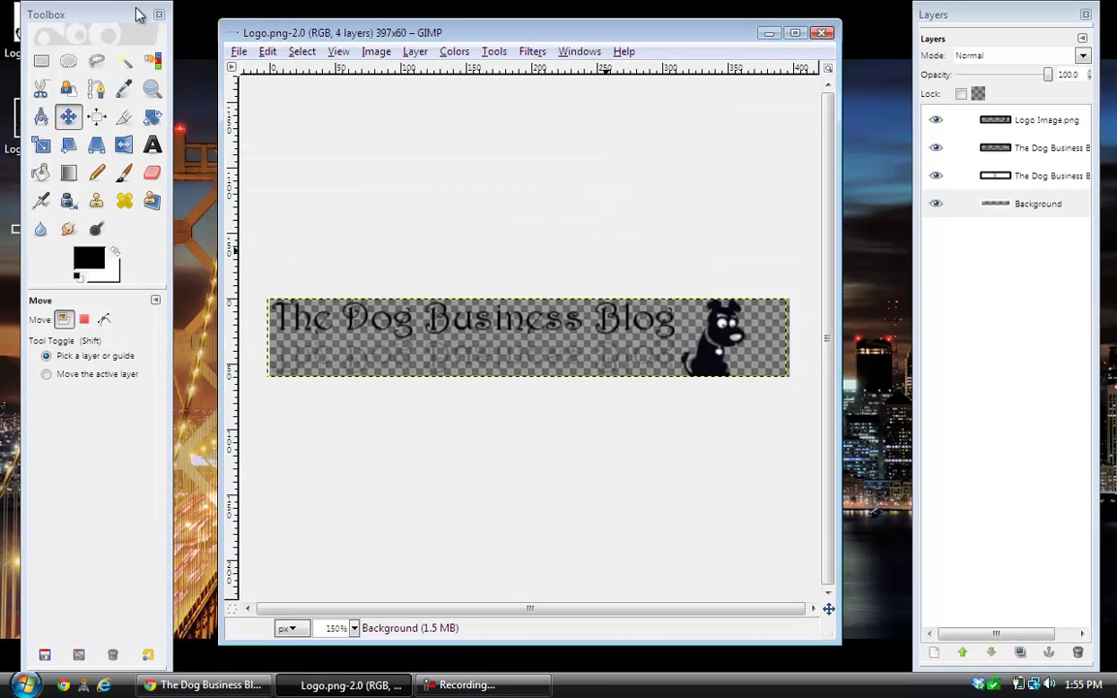
- Move the GIMP Toolbox aside and open Logo.png from the desktop in Windows Photo Gallery
drag(120, 15, 213, 18)
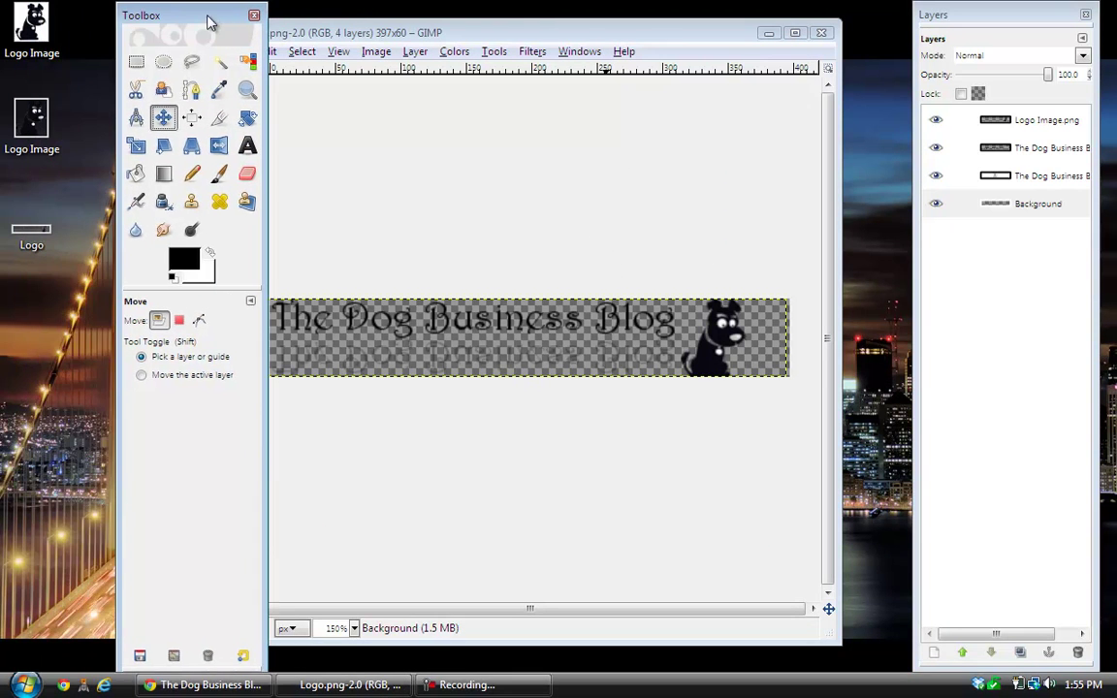
drag(32, 233, 356, 328)
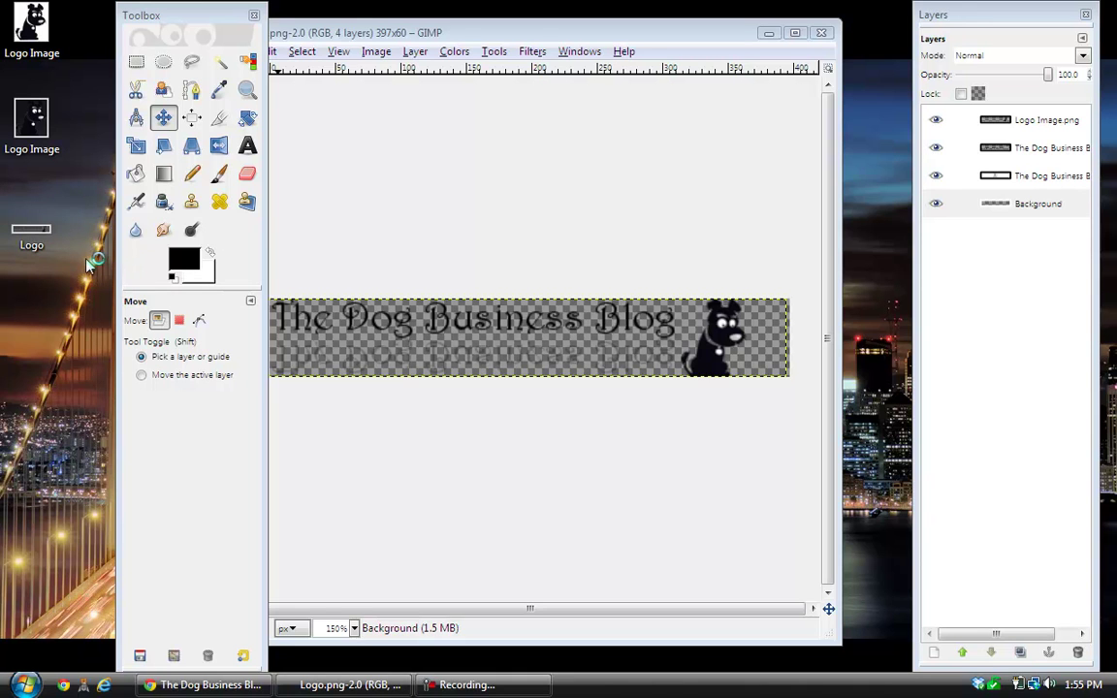
double_click(39, 240)
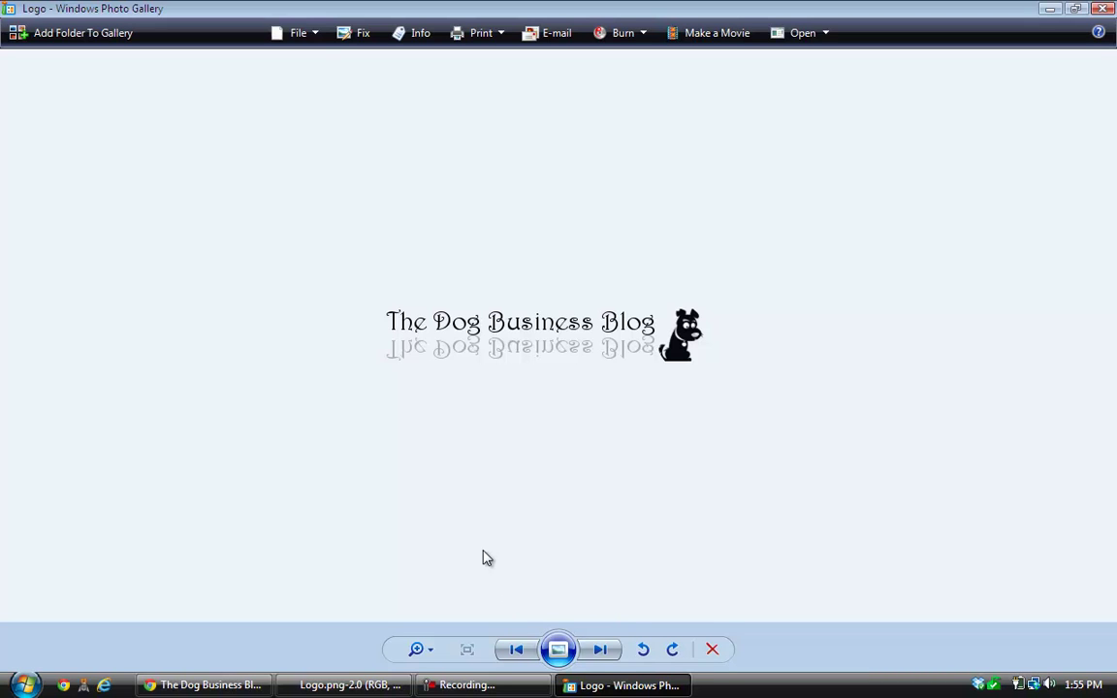
- Zoom in on the banner in Windows Photo Gallery
click(417, 650)
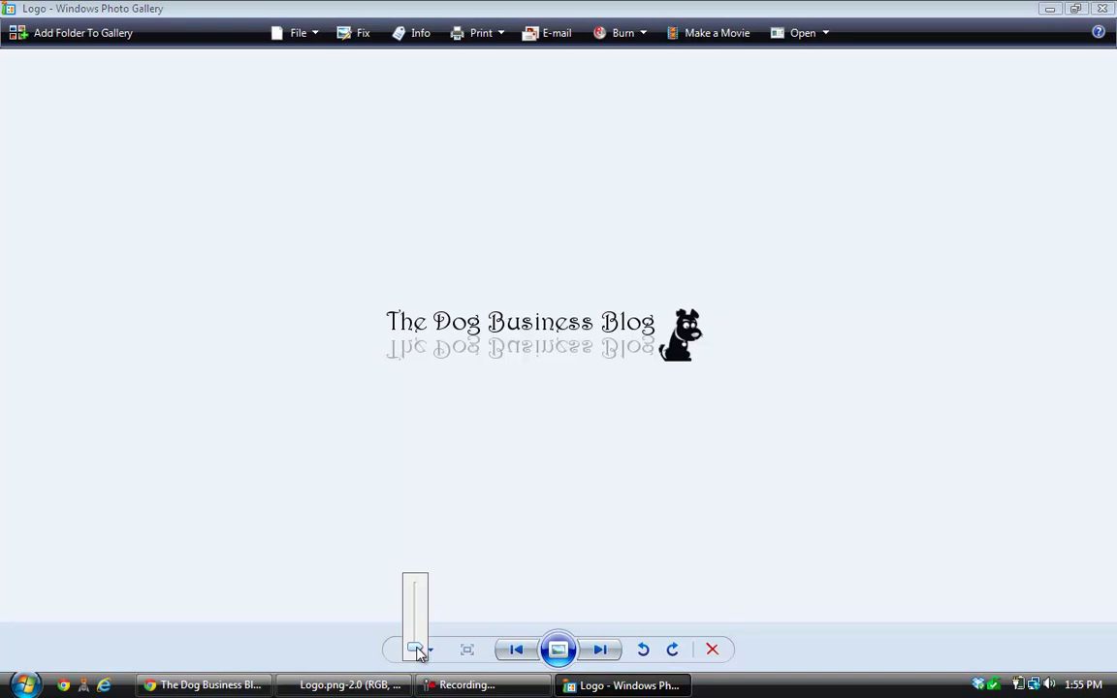
drag(417, 649, 419, 636)
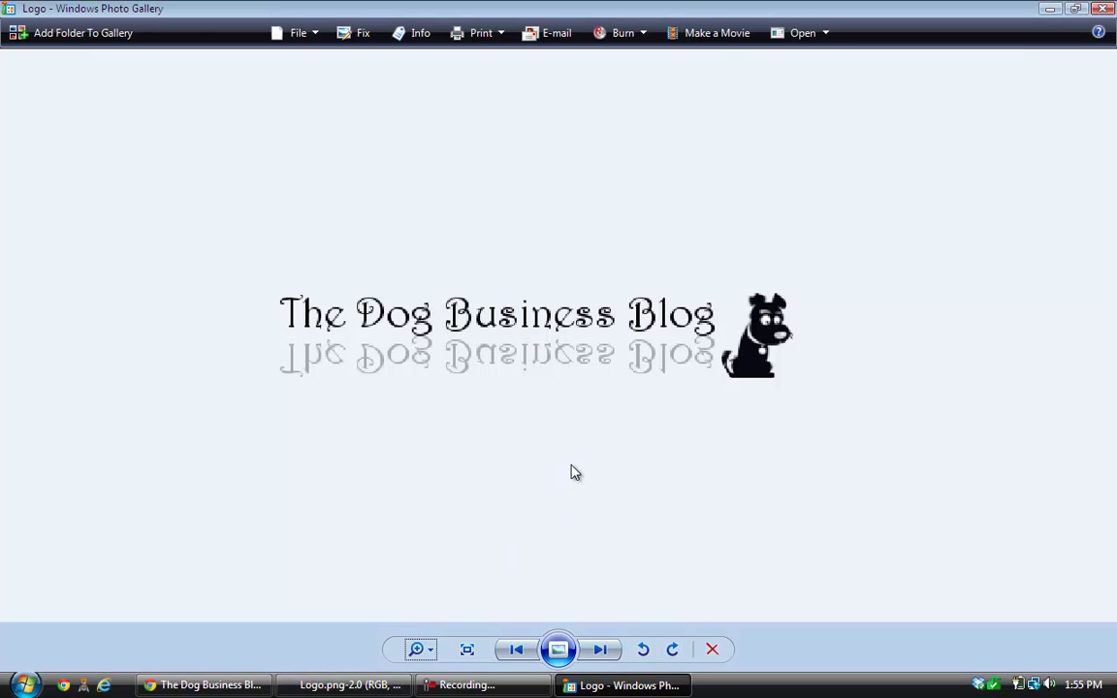